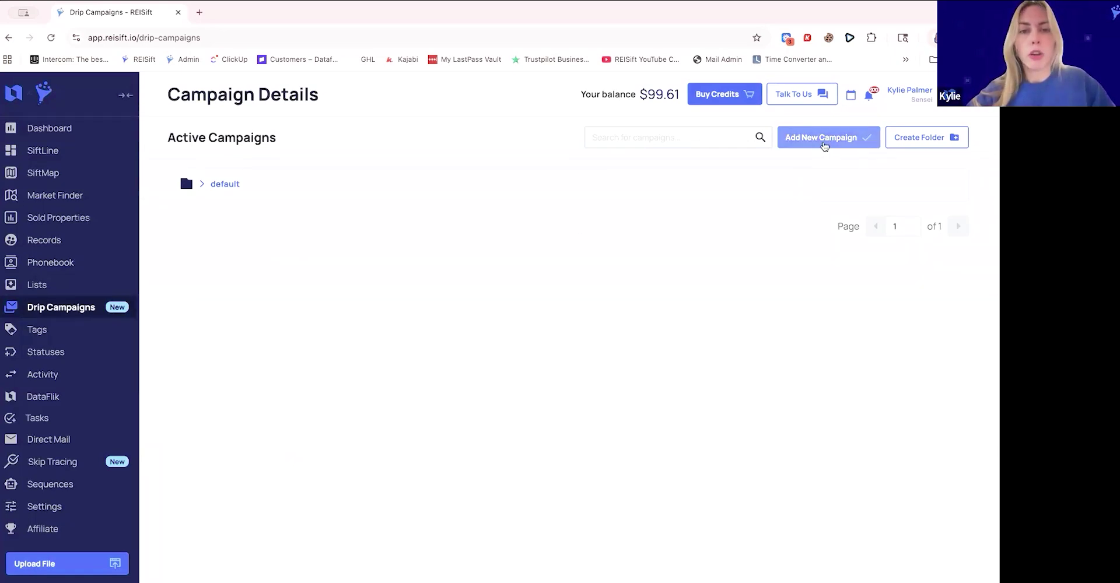
# Open the default campaign folder and view the details of the Nurture Drip campaign
pyautogui.click(221, 184)
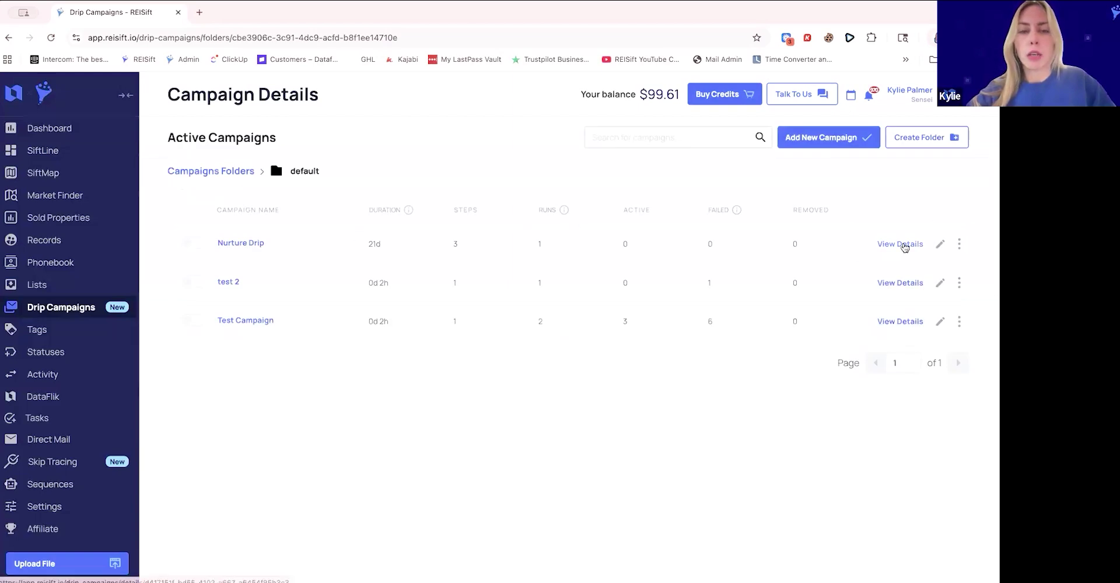
pyautogui.click(903, 245)
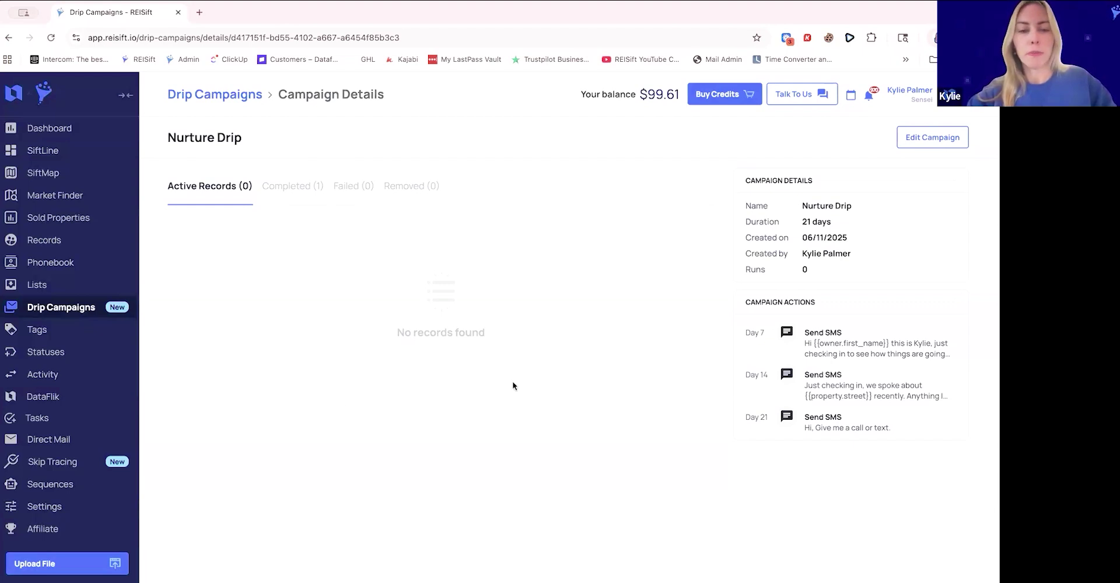
# Start a new task preset in the Lead Management group of the task presets and name it "Call/ Review Ghosting Lead"
pyautogui.click(104, 421)
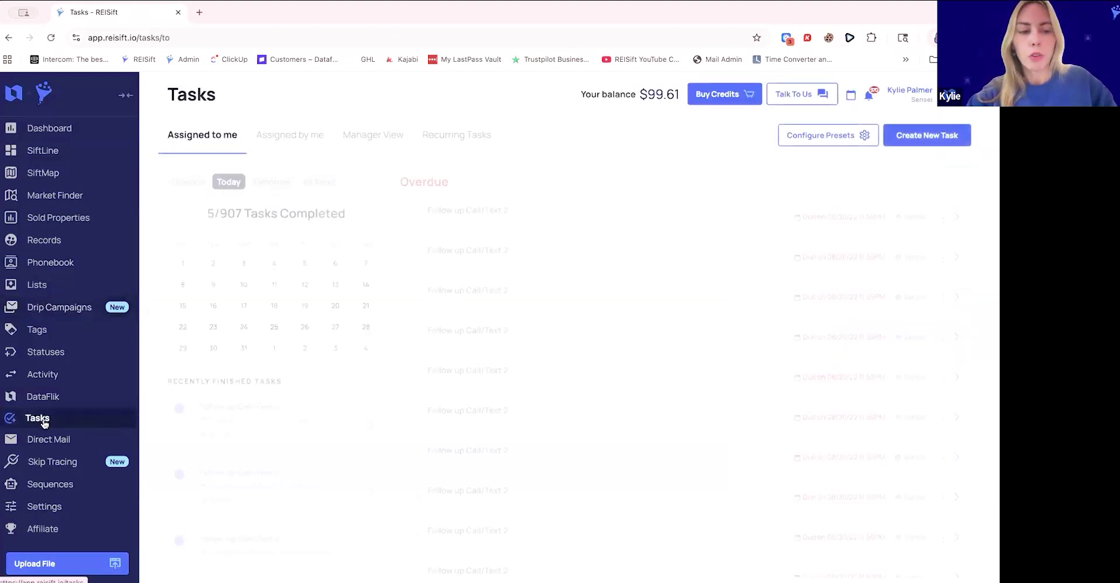
pyautogui.click(807, 142)
pyautogui.scroll(-1, 635, 305)
pyautogui.scroll(-2, 623, 331)
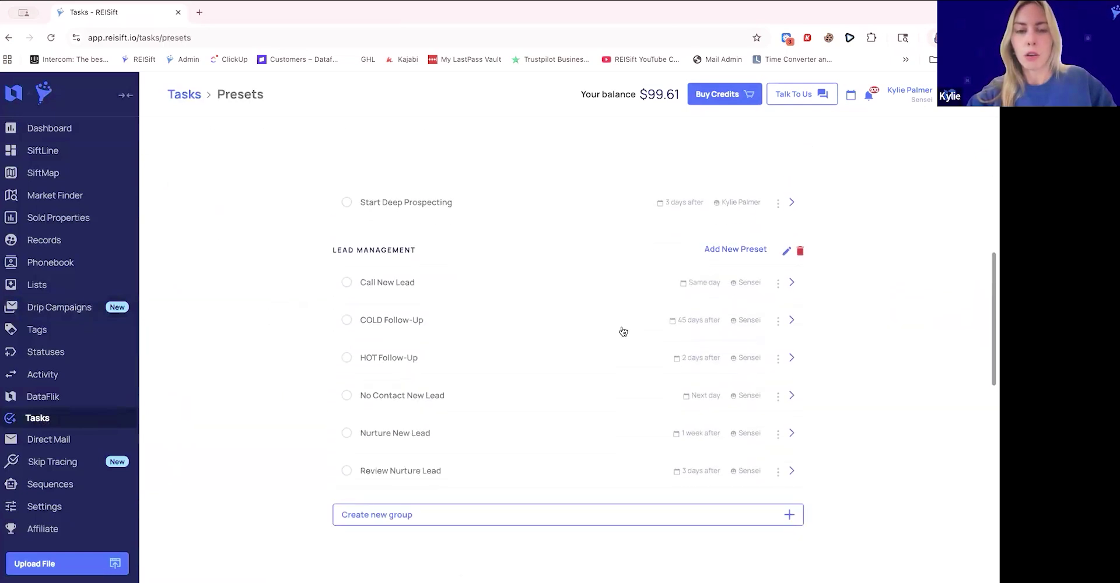
pyautogui.scroll(-1, 605, 244)
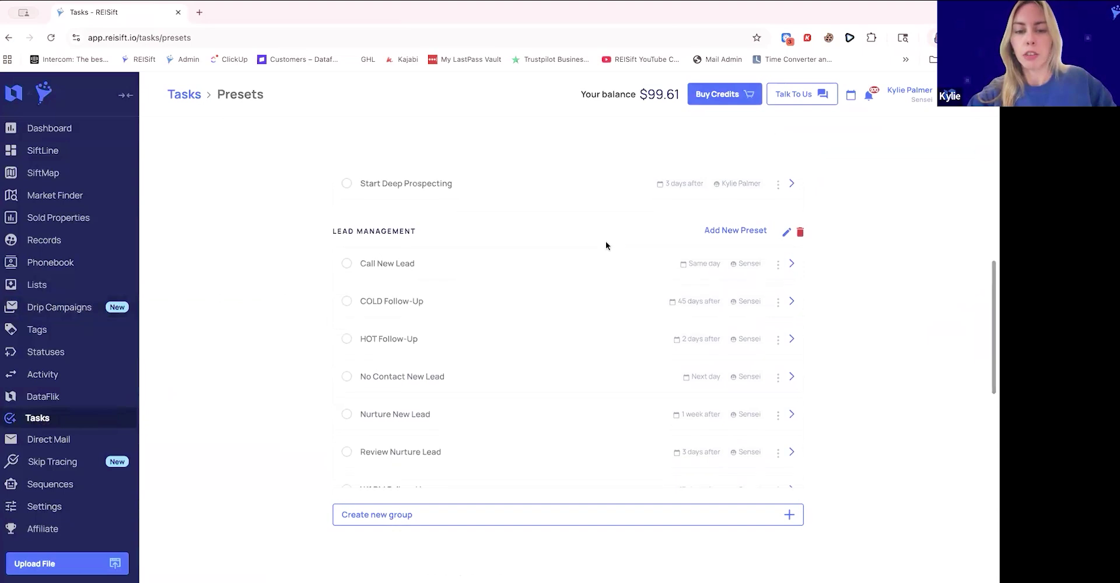
pyautogui.click(728, 214)
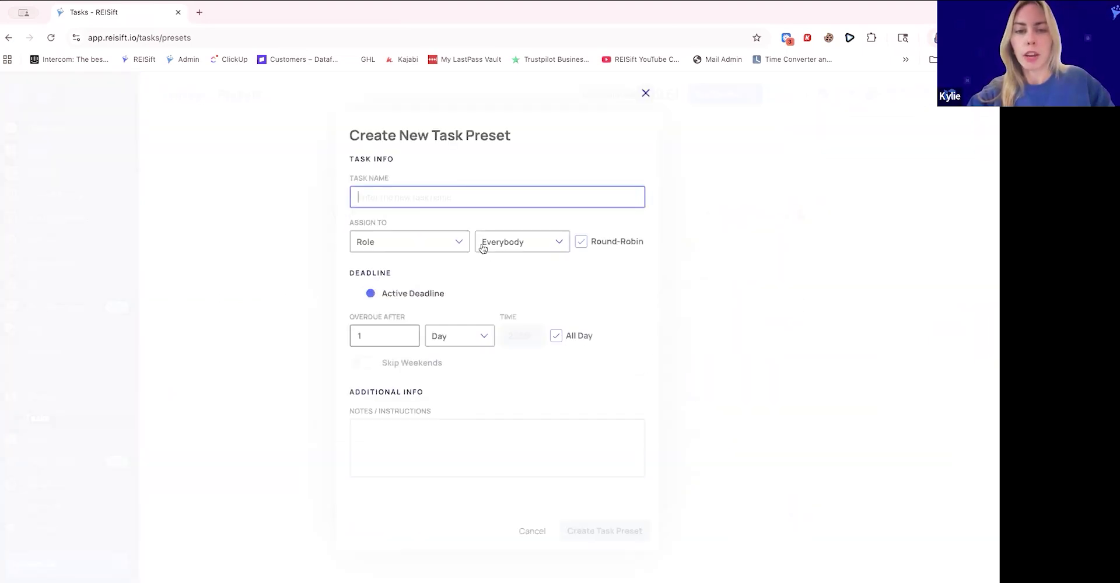
pyautogui.write('Call')
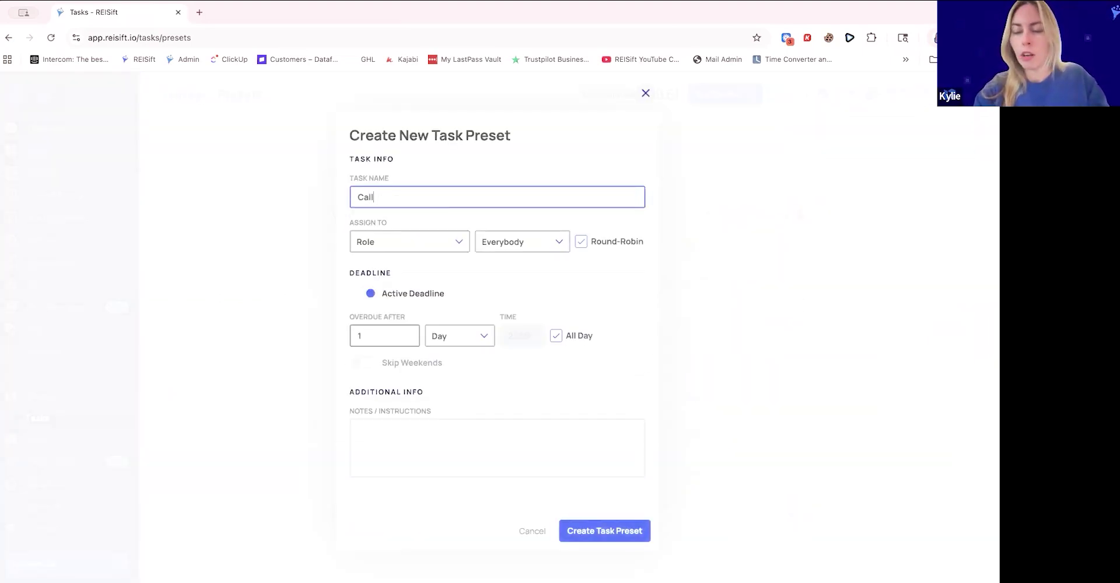
pyautogui.write('/ Review Gh')
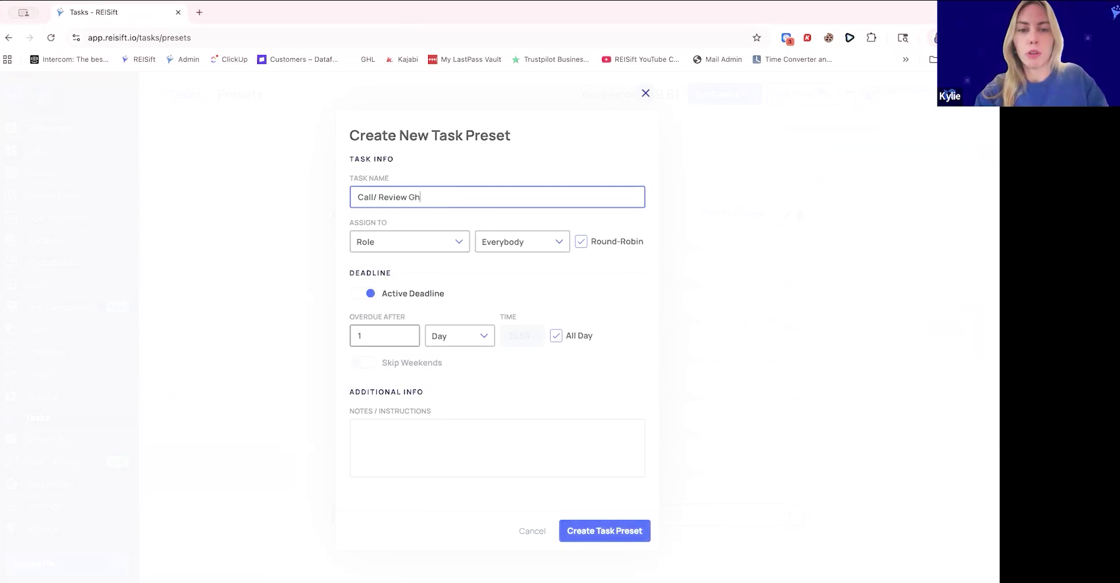
pyautogui.write('osting Lead')
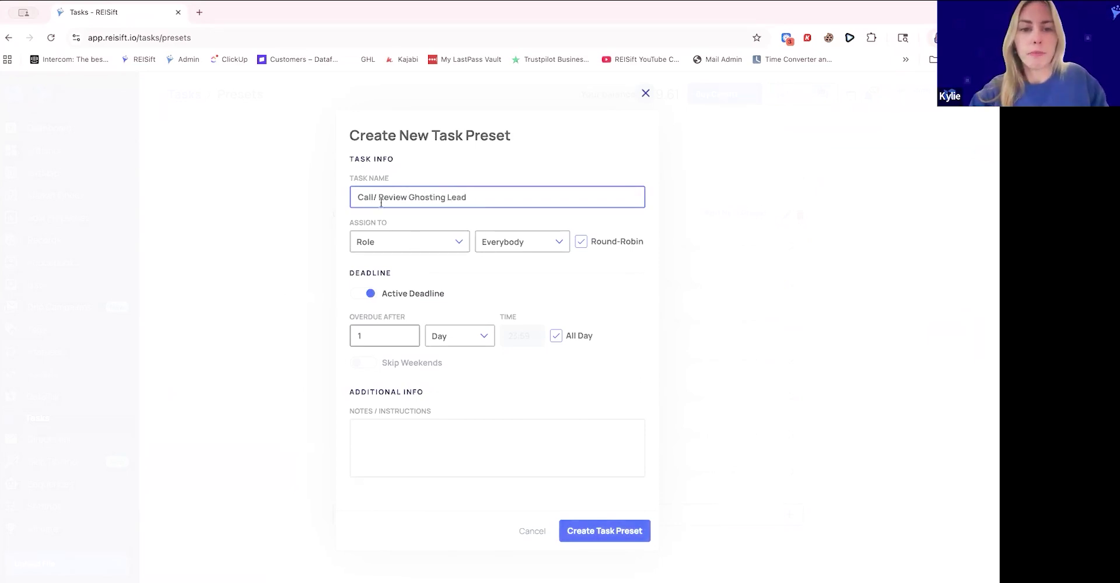
# Assign the task preset to the account holder as a single user and create the preset
pyautogui.click(460, 242)
pyautogui.click(441, 294)
pyautogui.click(513, 244)
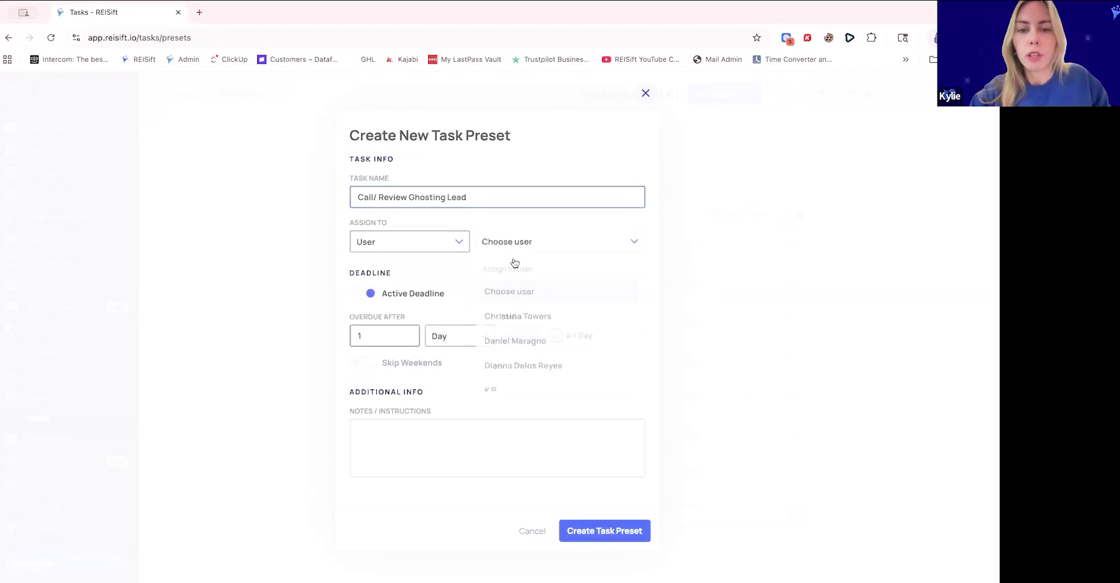
pyautogui.scroll(-3, 516, 300)
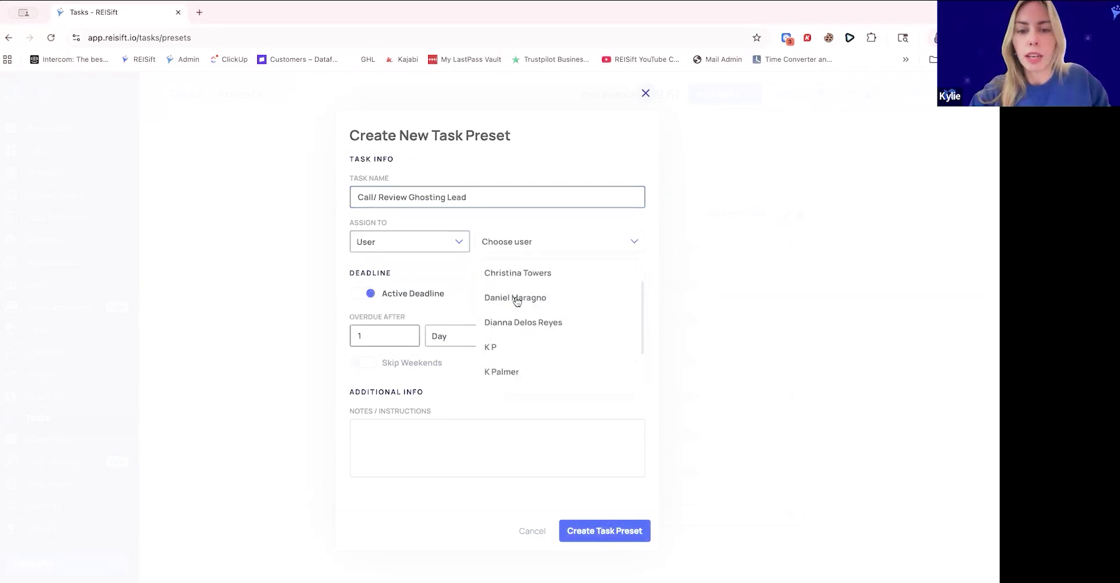
pyautogui.click(528, 353)
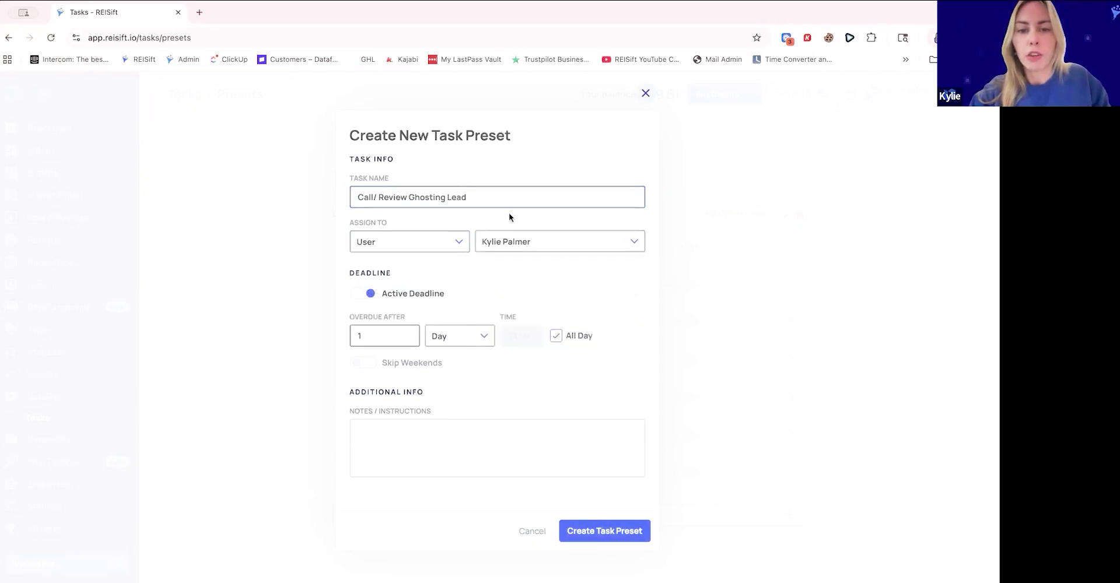
pyautogui.click(458, 244)
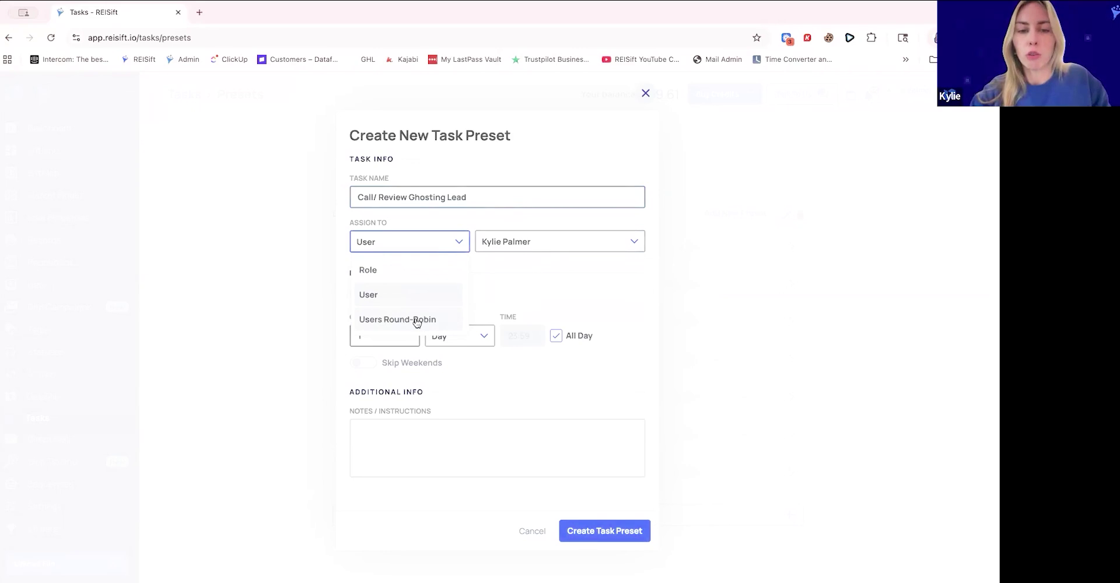
pyautogui.click(517, 272)
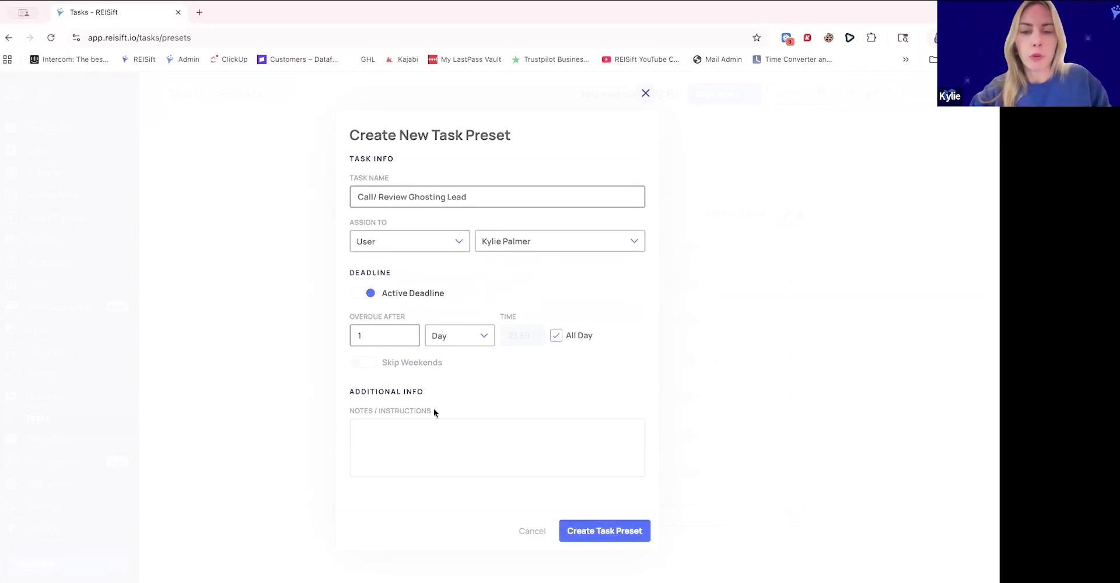
pyautogui.click(617, 533)
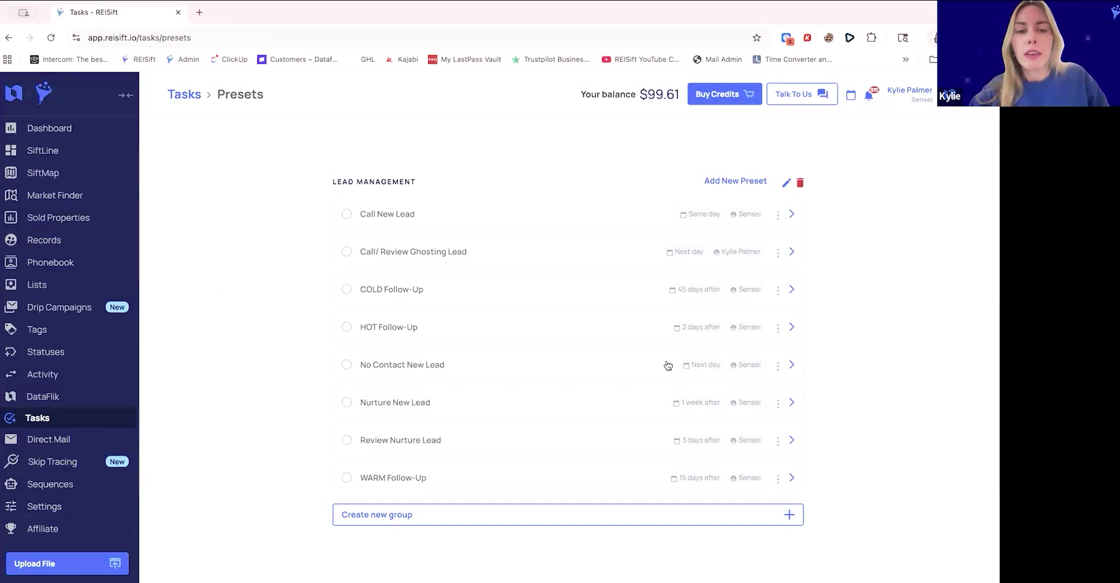
# Start a new drip campaign titled "Ghosting Lead Follow Up"
pyautogui.click(67, 318)
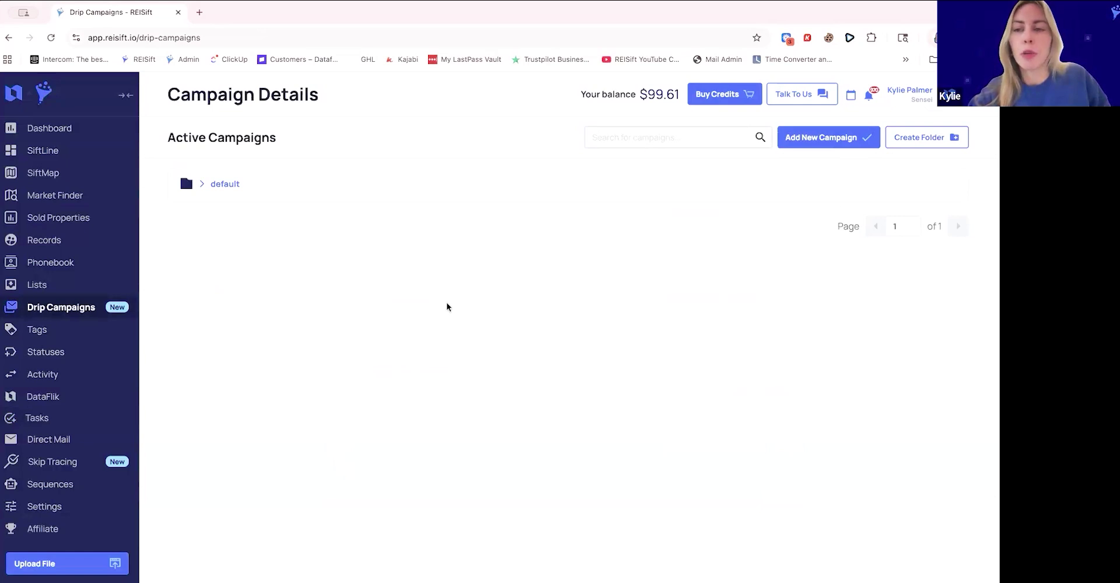
pyautogui.click(830, 142)
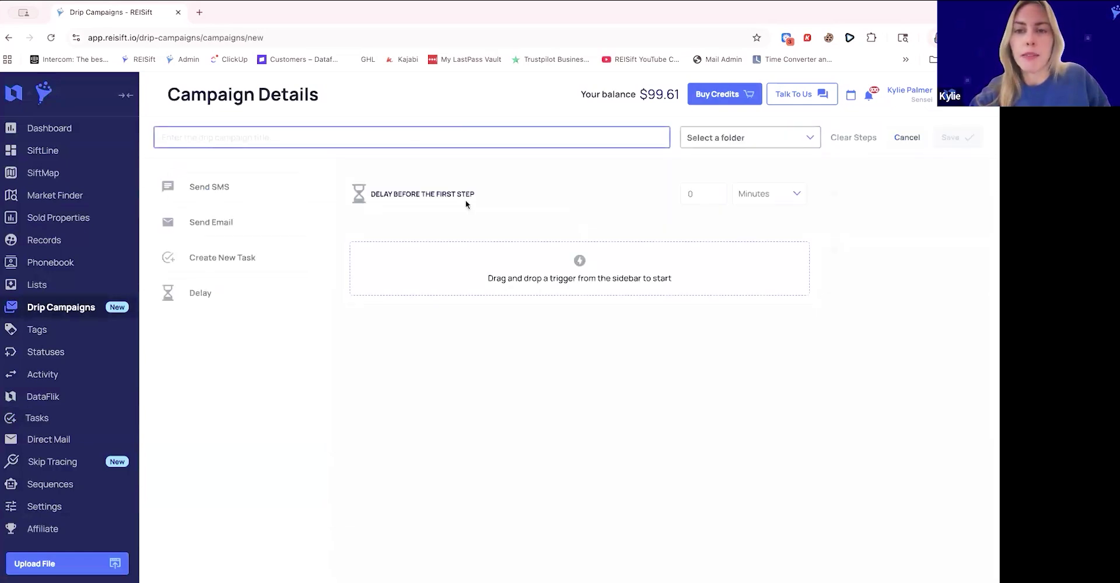
pyautogui.write('G')
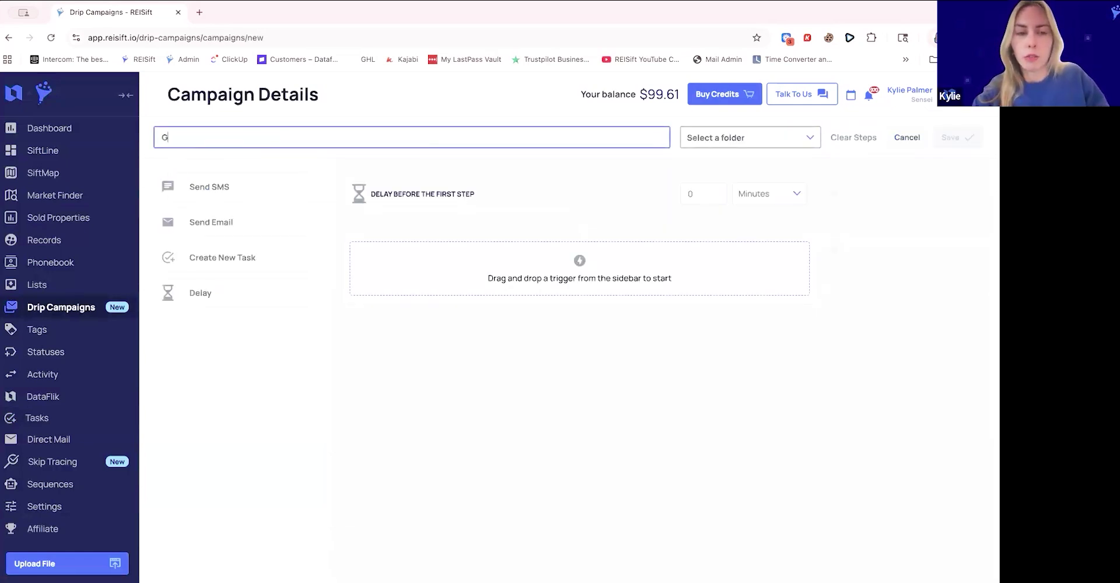
pyautogui.write('hosting Lead Follow Up')
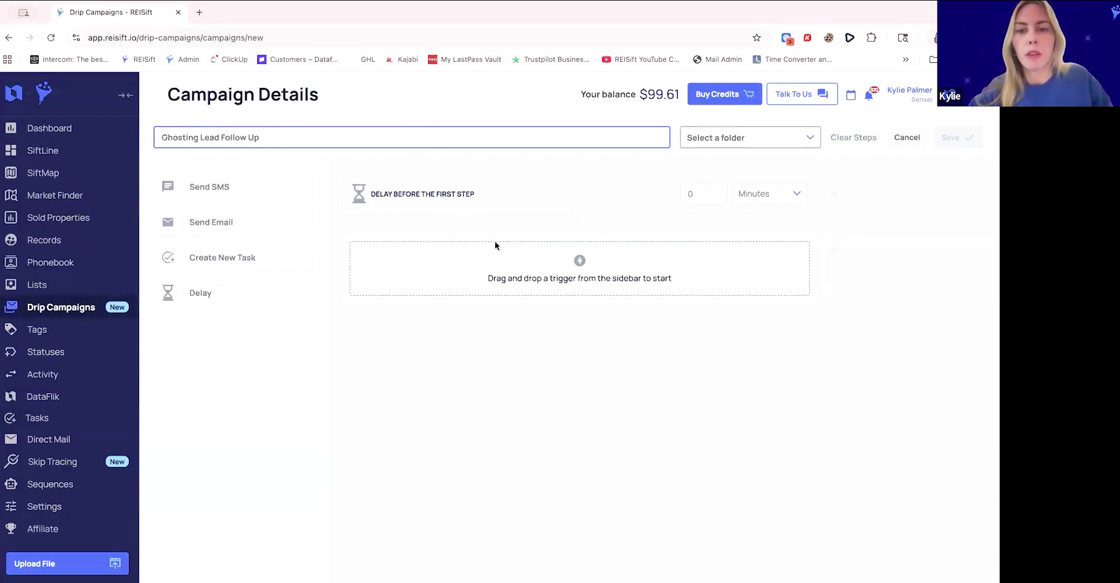
# Set the delay before the campaign's first step to 30 days
pyautogui.click(689, 195)
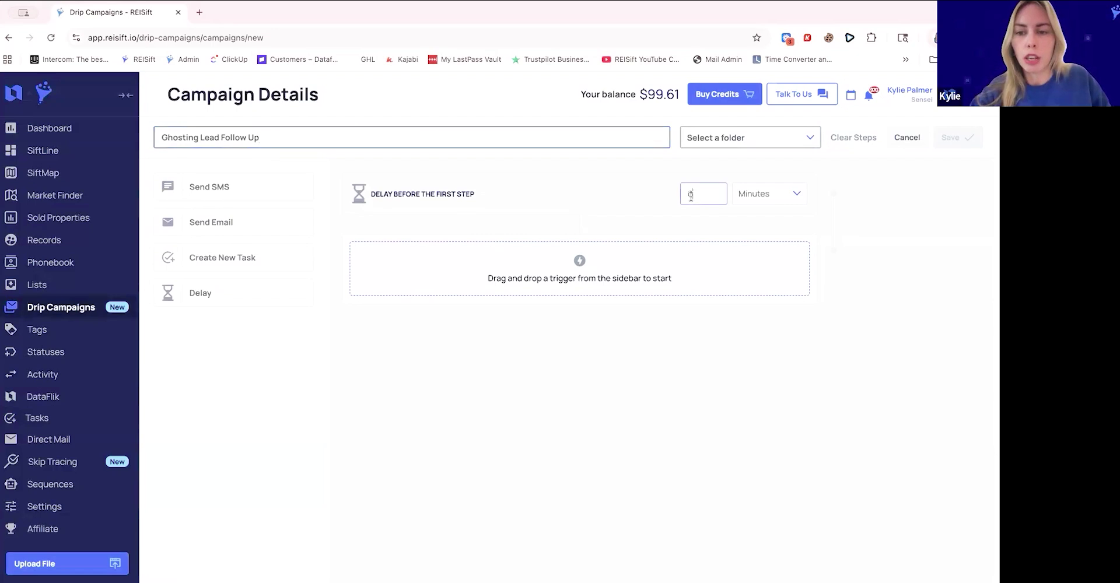
pyautogui.write('30')
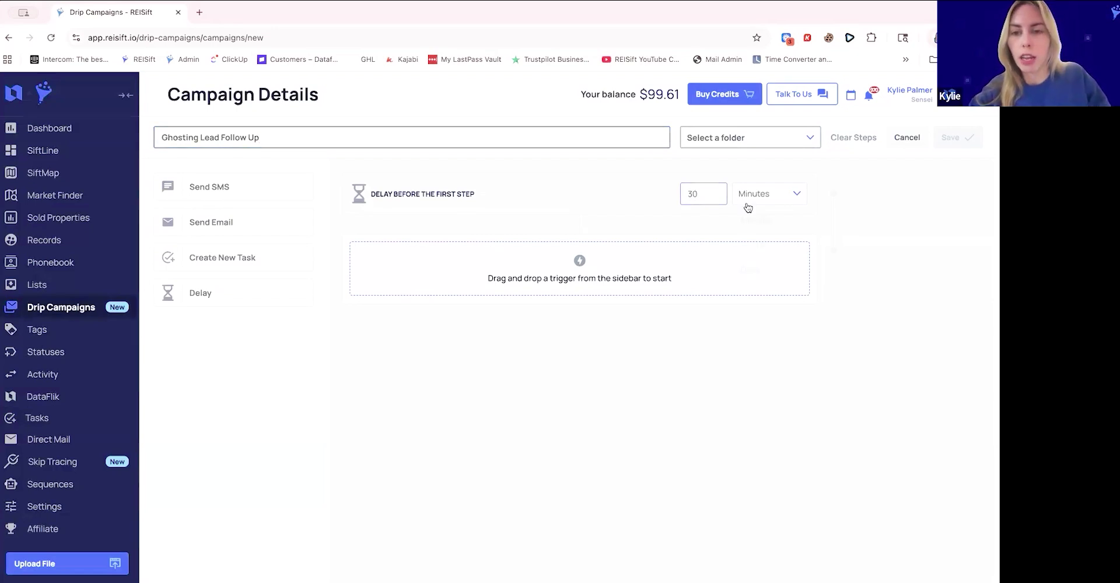
pyautogui.click(747, 273)
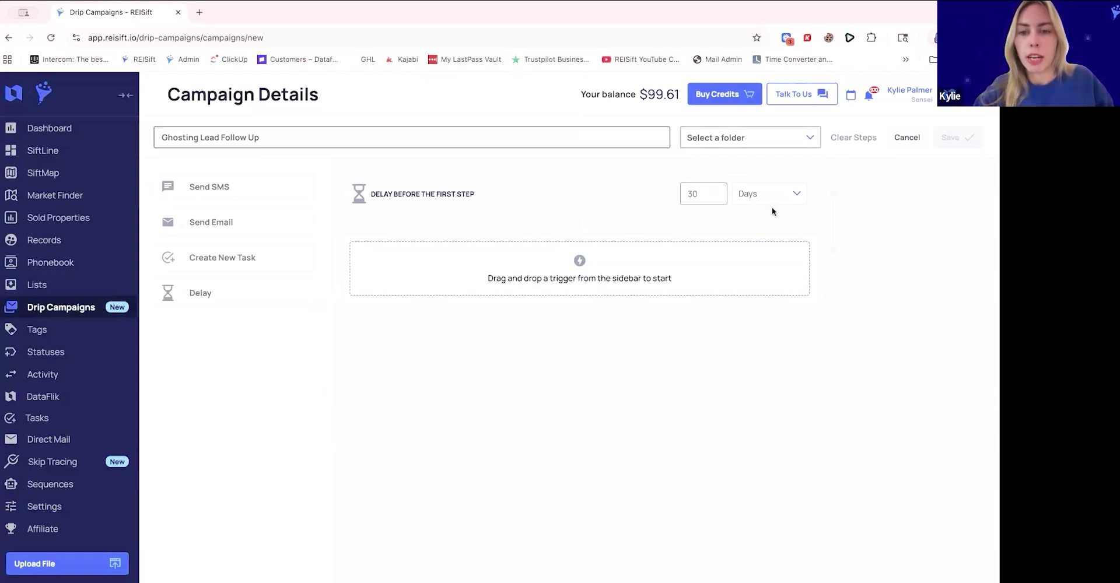
# Add a Send SMS action as the campaign's first step, addressed to the primary phone number
pyautogui.moveTo(223, 187); pyautogui.dragTo(456, 265)
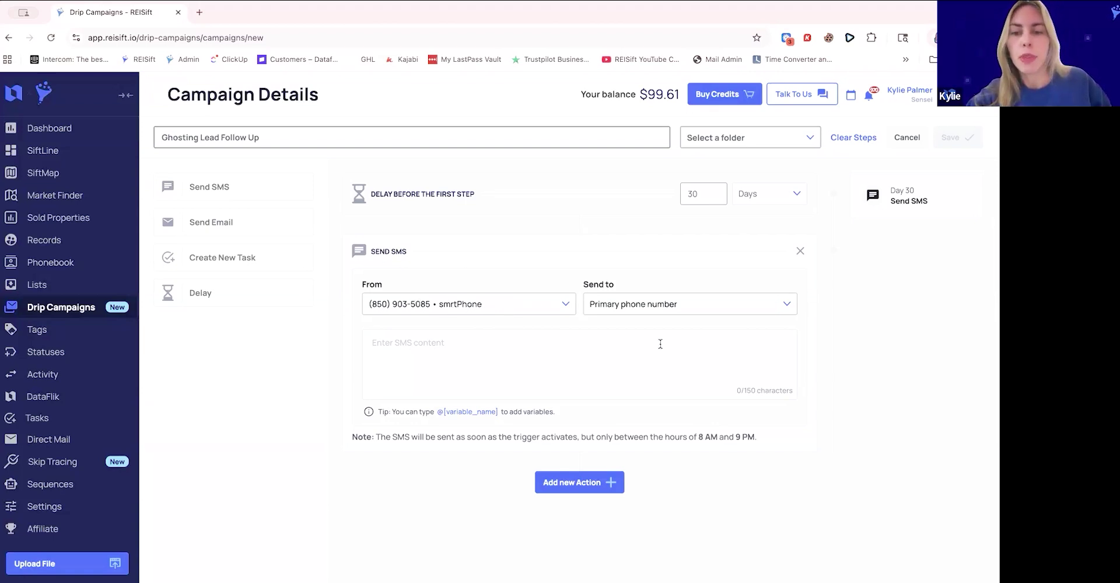
pyautogui.click(634, 312)
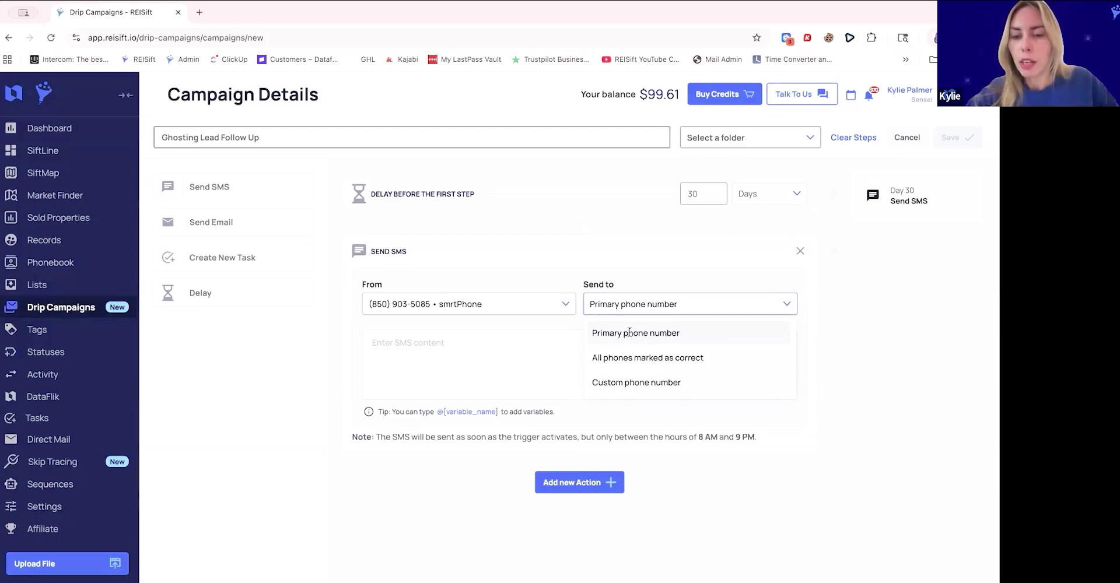
pyautogui.click(454, 345)
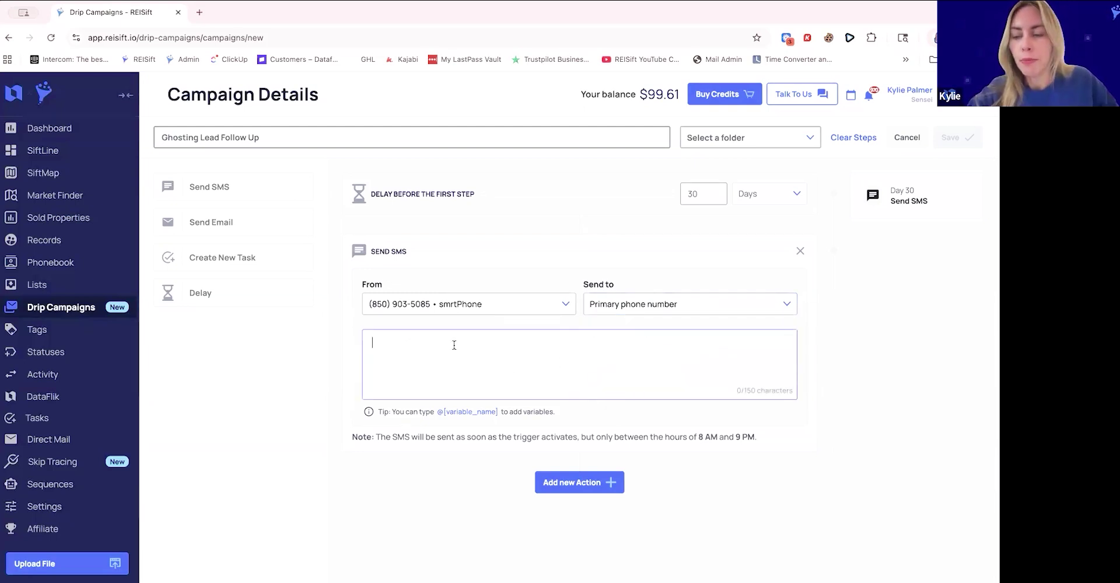
pyautogui.click(537, 344)
pyautogui.write('Hi @')
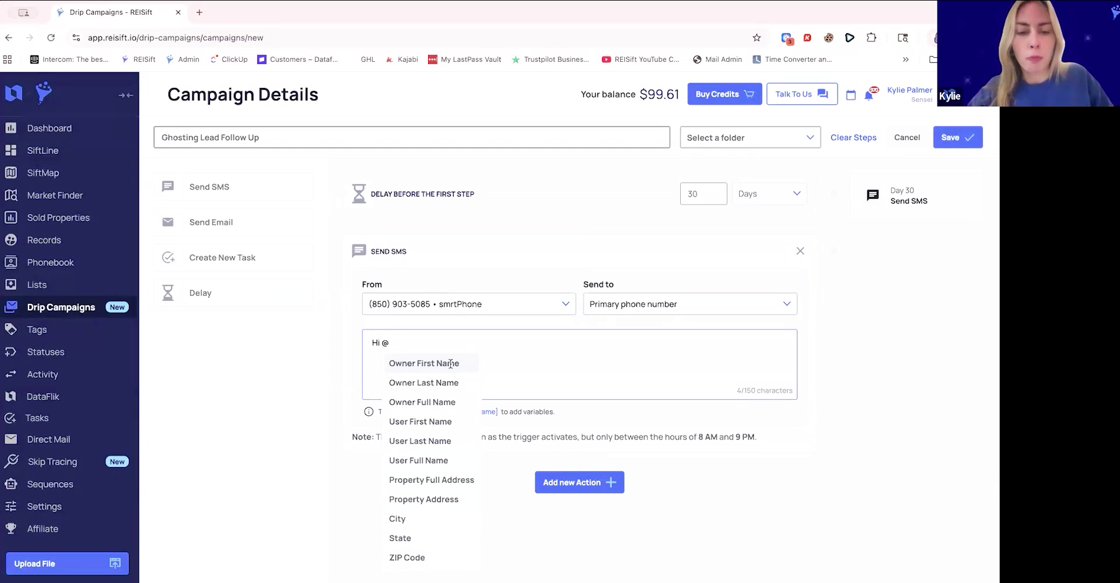
pyautogui.click(459, 362)
pyautogui.write(", It's @")
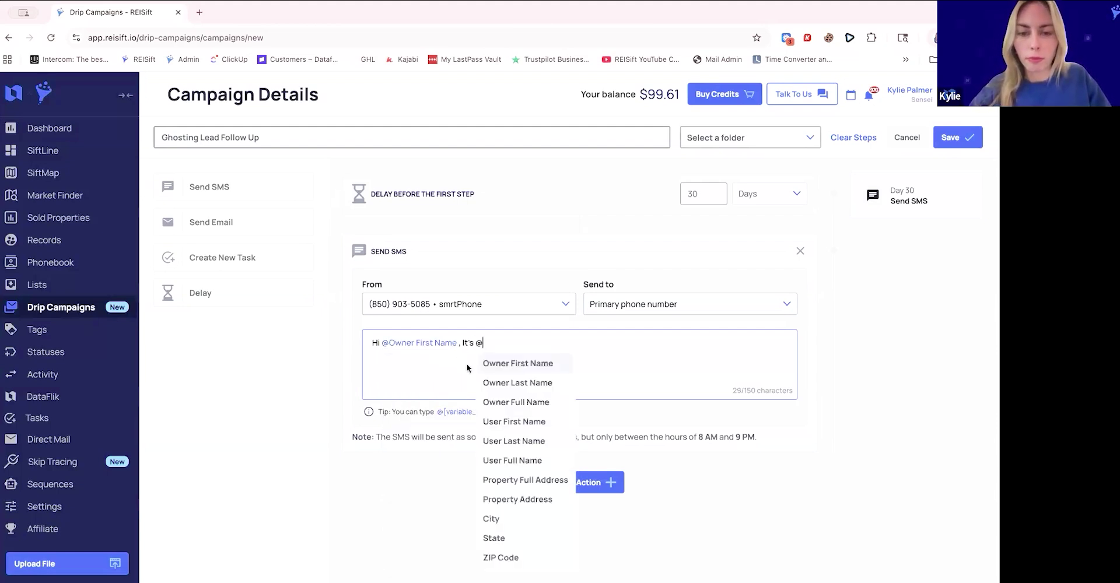
pyautogui.click(516, 425)
pyautogui.write('.')
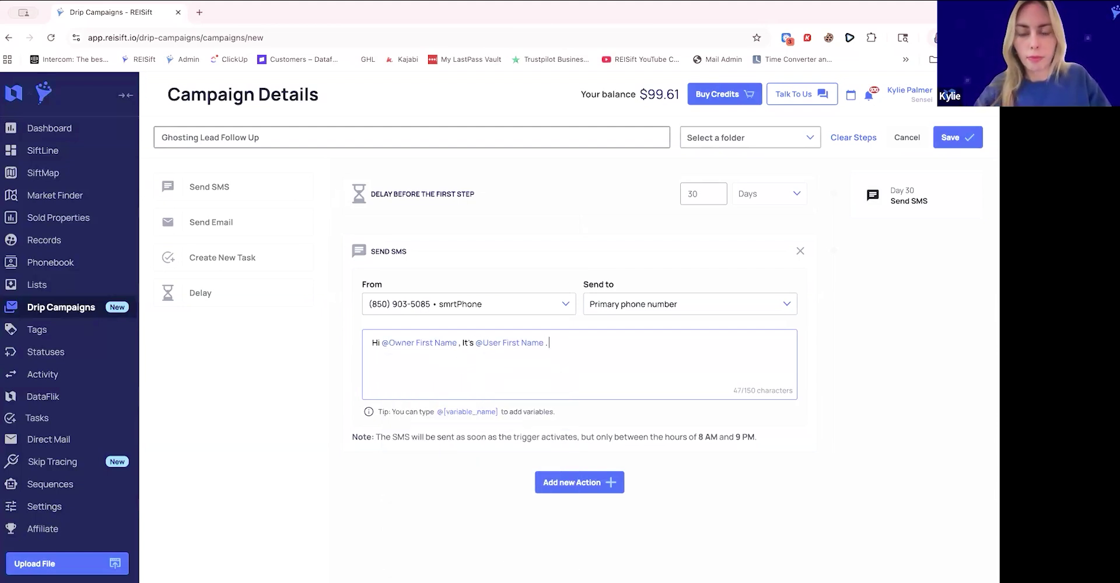
pyautogui.write(' What are your plans for @')
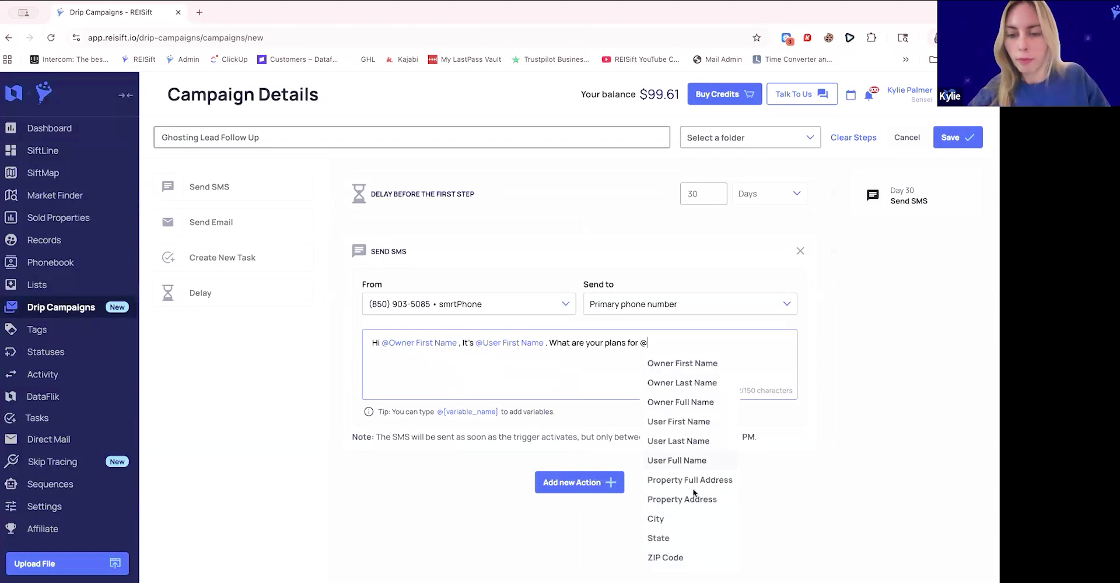
pyautogui.click(692, 497)
pyautogui.write('? Just text or call this number.')
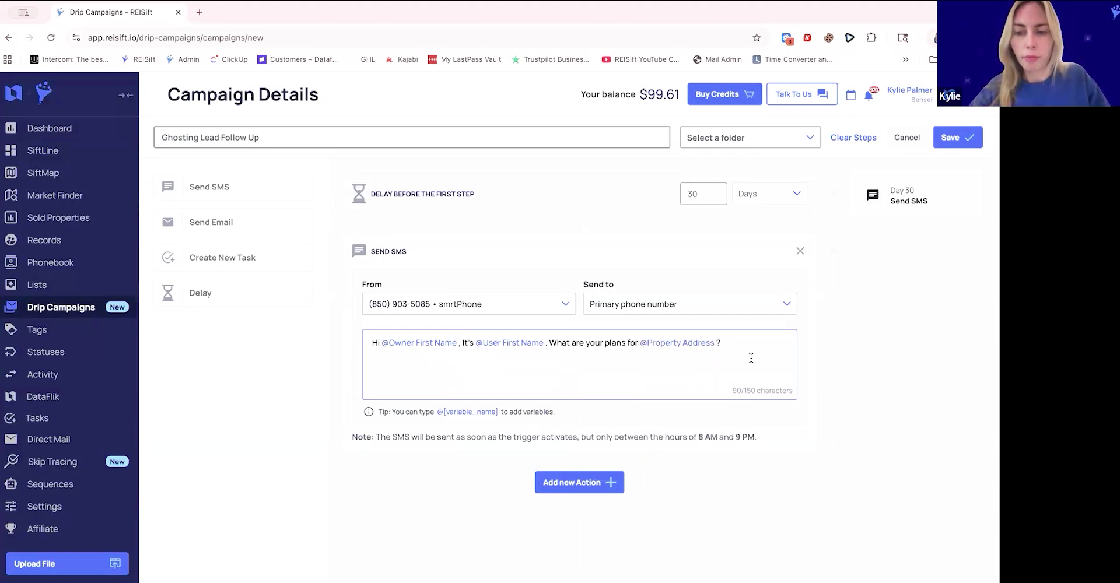
# Add a Delay action after the SMS and set it to 30 days
pyautogui.click(565, 489)
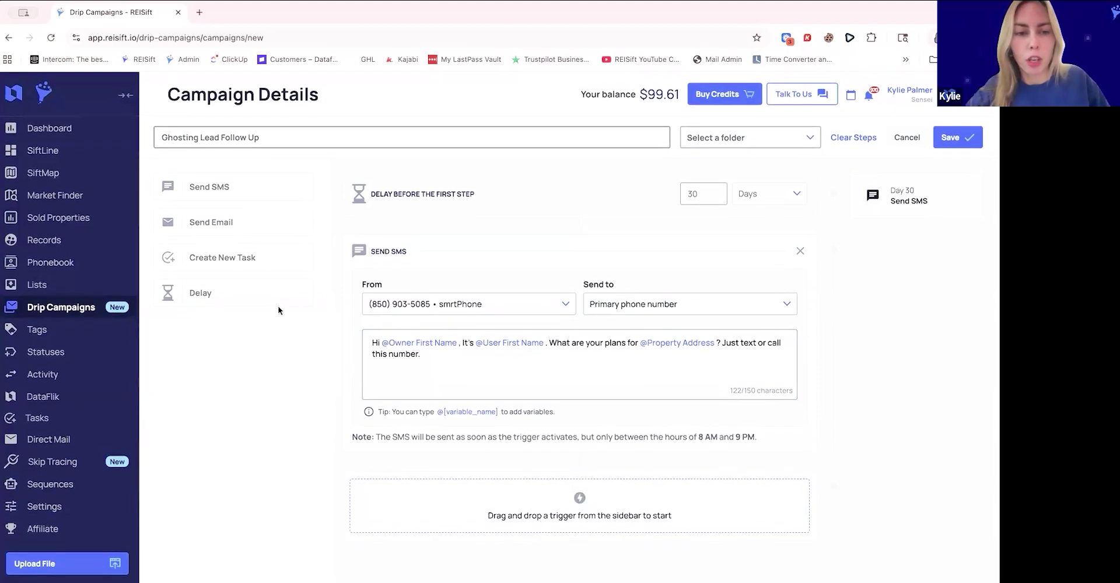
pyautogui.moveTo(238, 290); pyautogui.dragTo(513, 503)
pyautogui.click(677, 496)
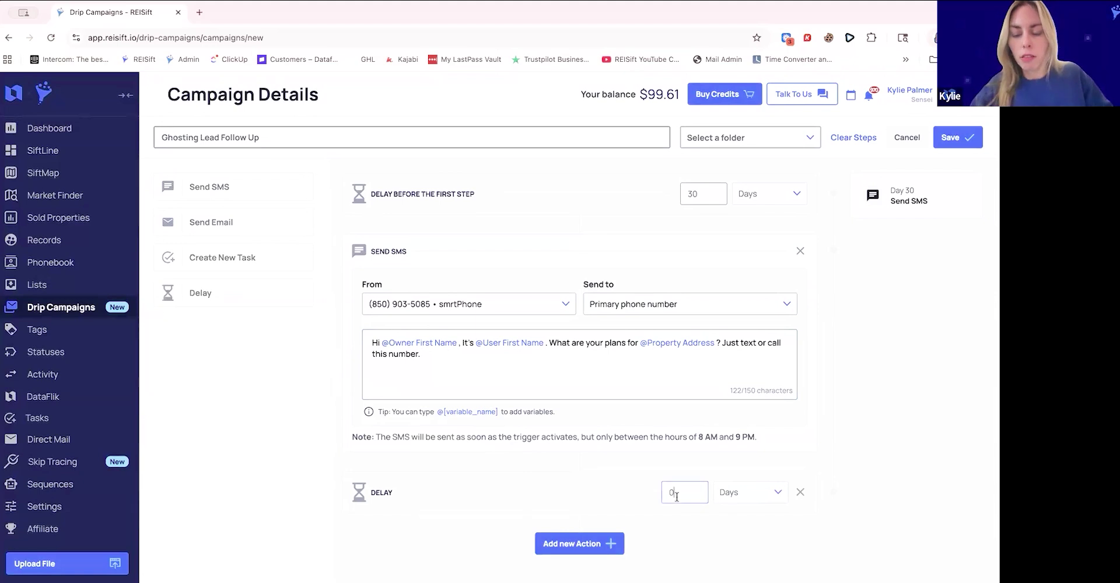
pyautogui.press('BackSpace')
pyautogui.write('30')
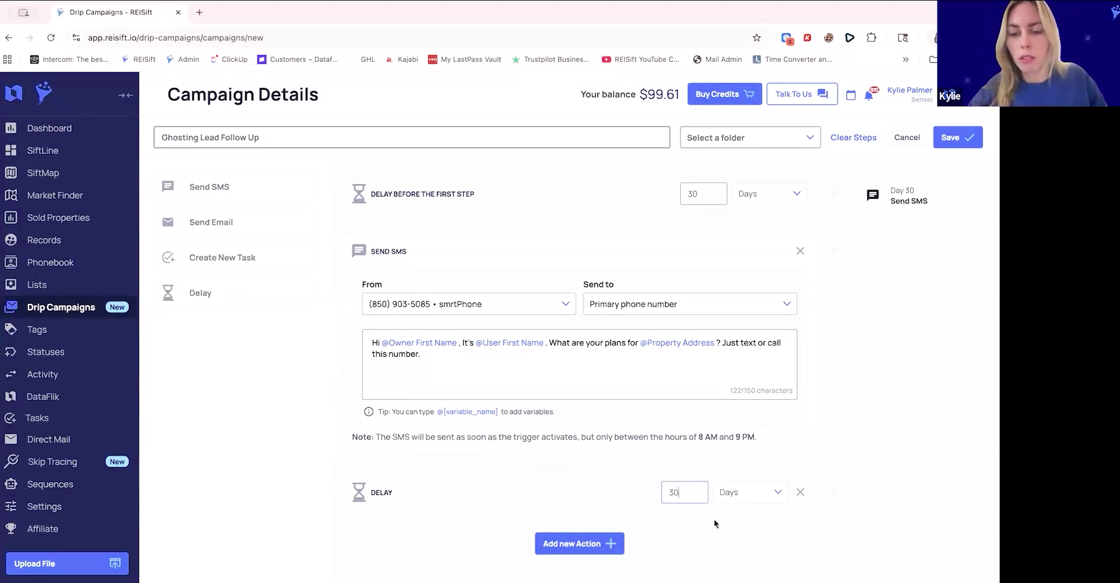
# Add a Send Email action after the second 30-day delay
pyautogui.click(555, 549)
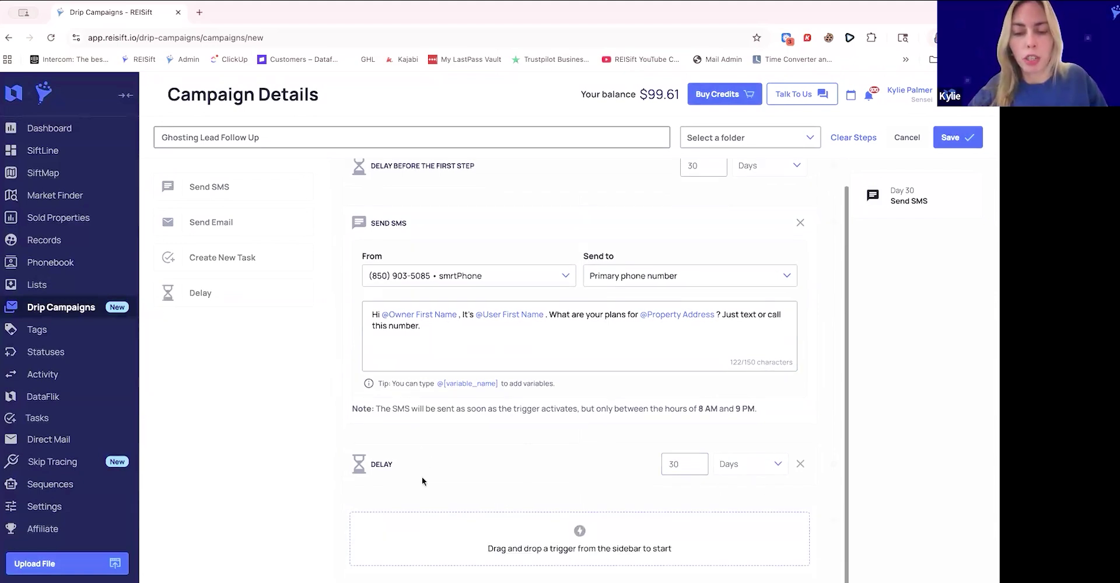
pyautogui.moveTo(266, 211); pyautogui.dragTo(592, 530)
pyautogui.scroll(-3, 670, 492)
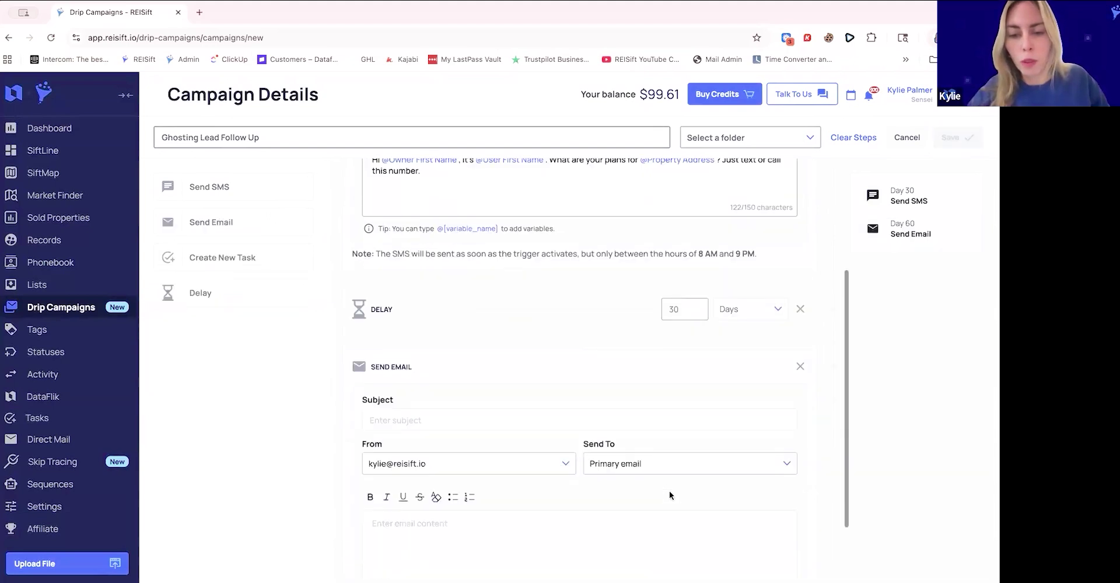
# Enter "No Hassle Cash Sale Process" as the subject of the Send Email action, keeping the primary email as recipient
pyautogui.scroll(-1, 624, 414)
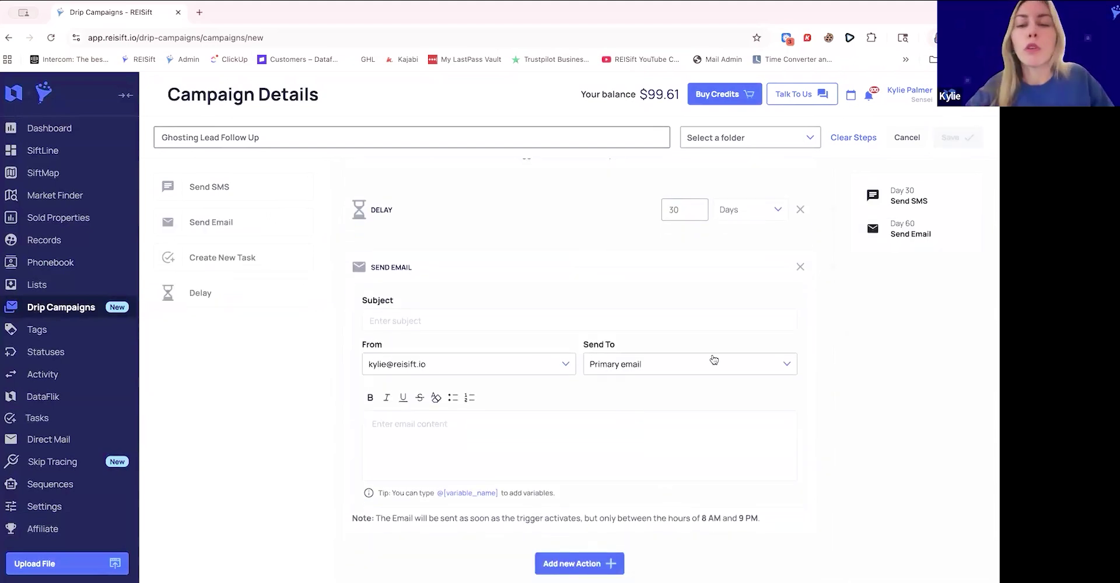
pyautogui.click(690, 366)
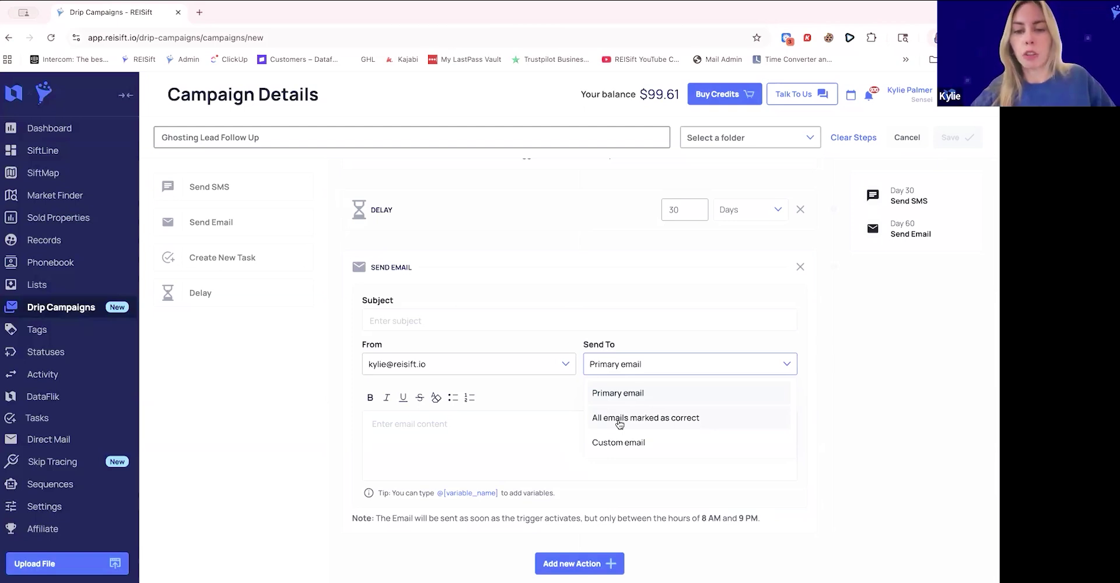
pyautogui.click(496, 321)
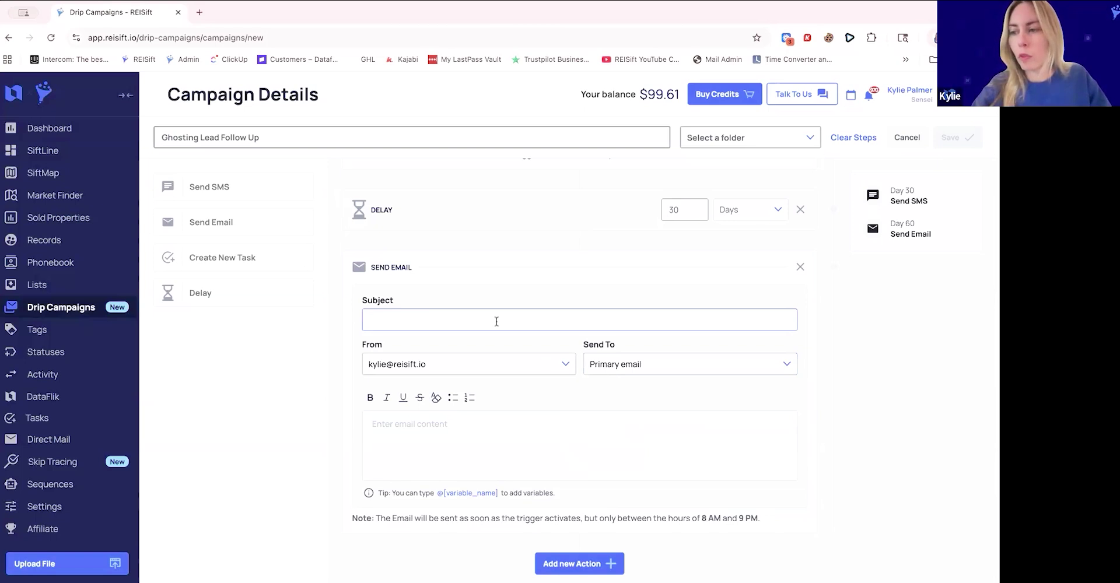
pyautogui.write('No H')
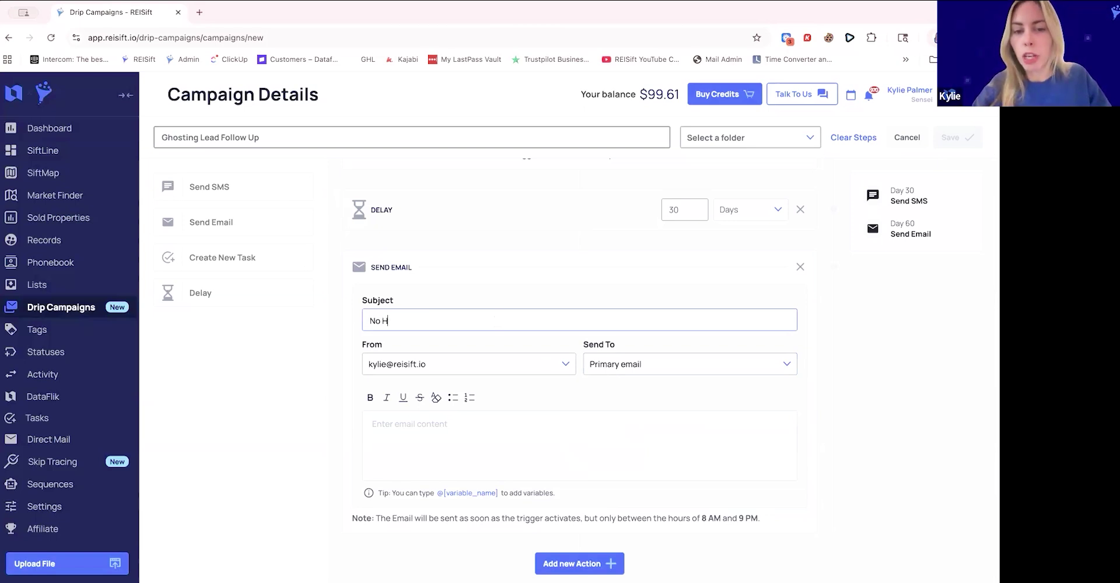
pyautogui.write('assle Cas')
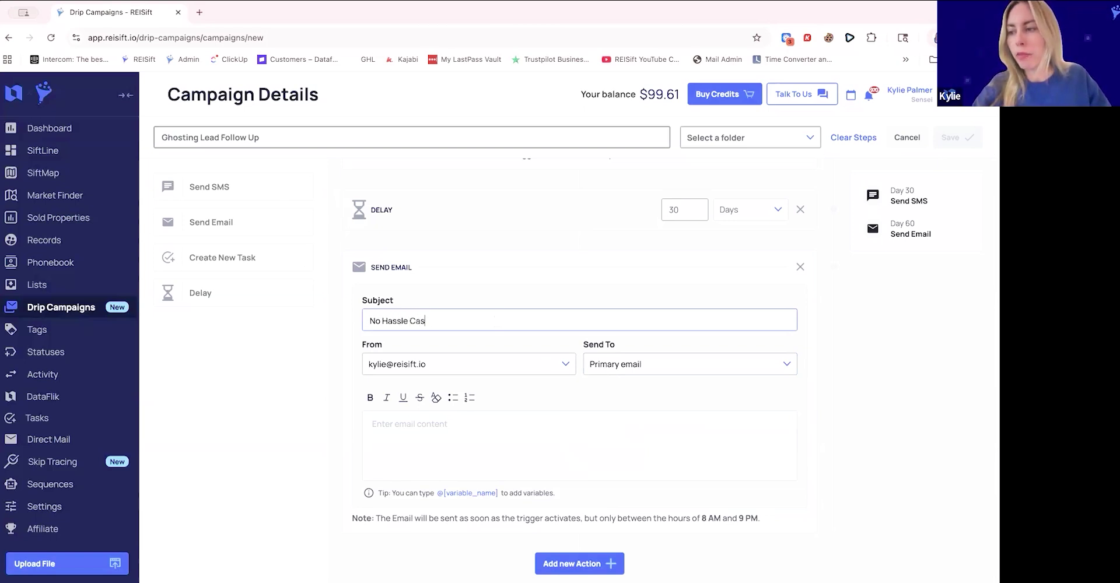
pyautogui.write('h Sale Process')
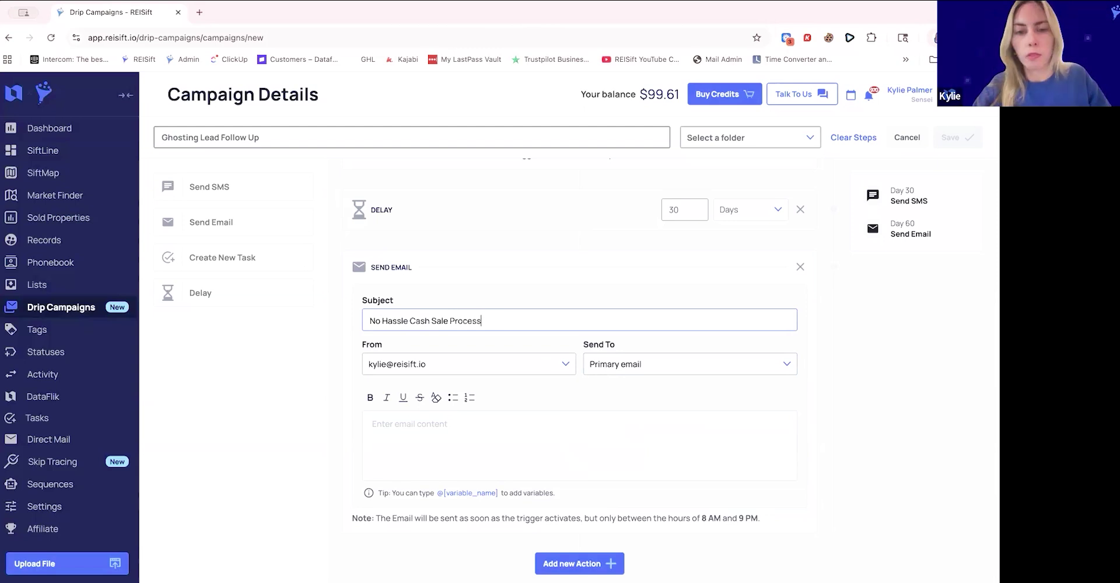
pyautogui.click(477, 432)
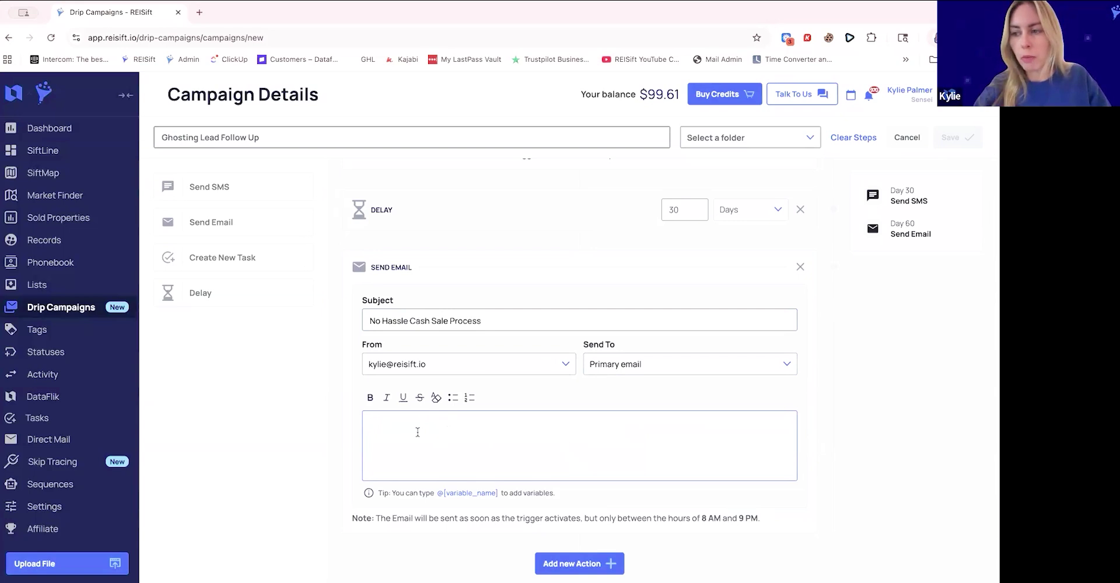
pyautogui.write('Hi @')
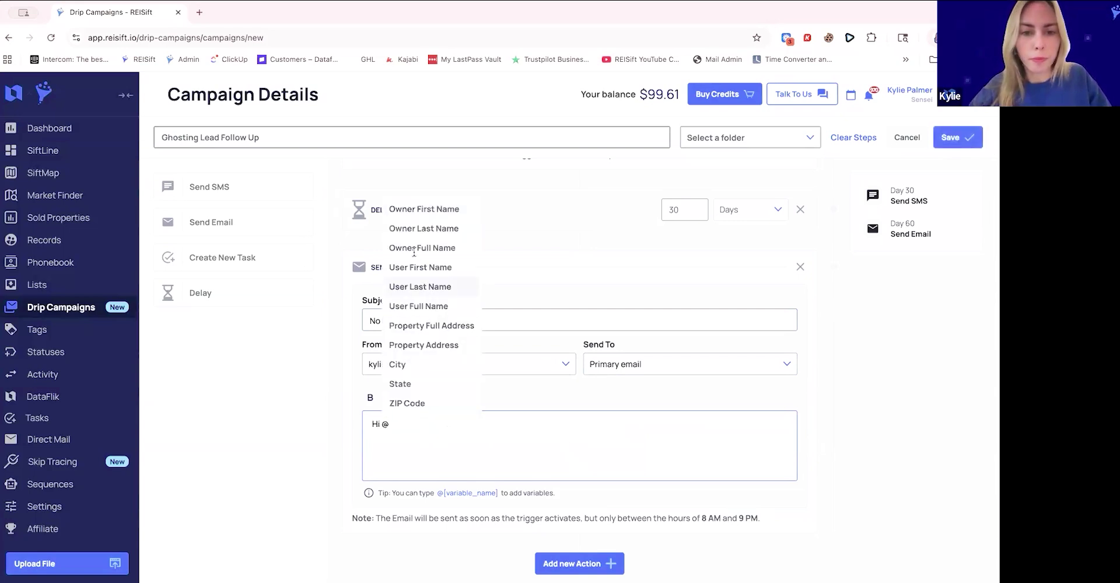
pyautogui.click(406, 216)
pyautogui.write(',')
pyautogui.press('Return')
pyautogui.write("Here's ex")
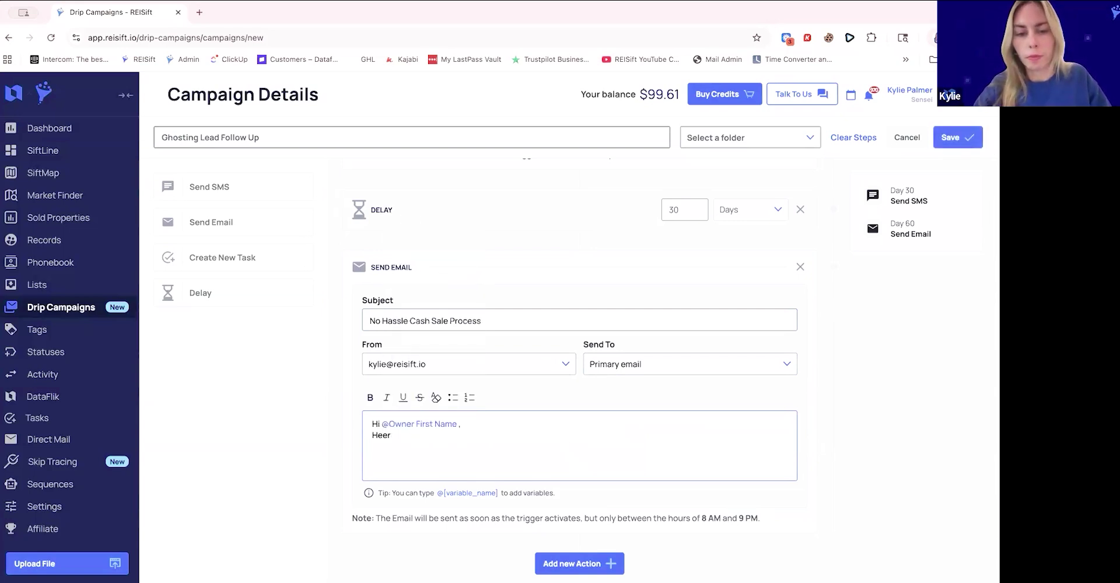
pyautogui.write('actly how our cash buying process works:')
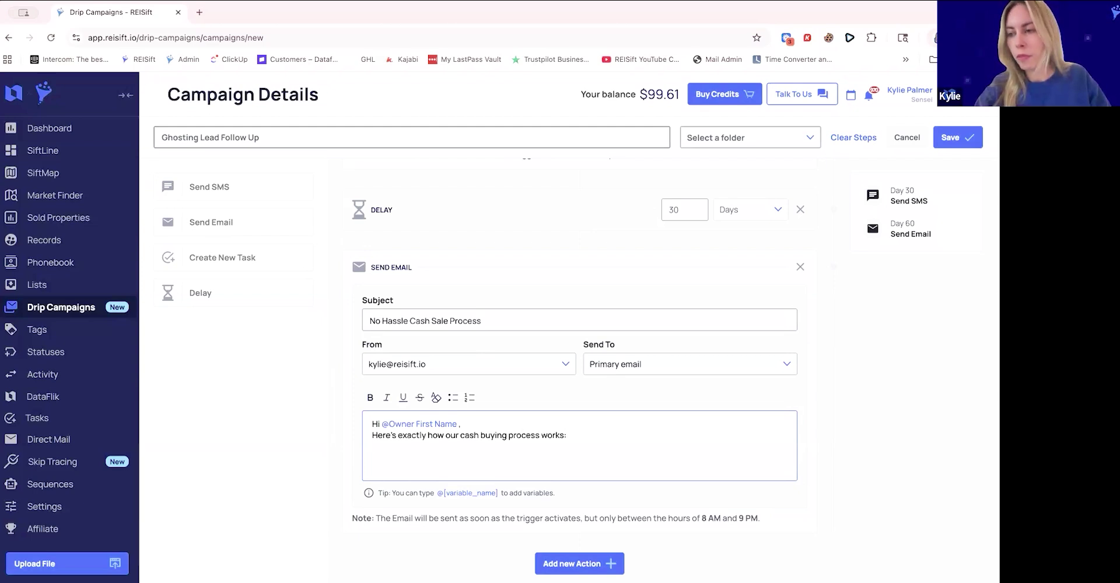
# Add email lines "Fair cash offer within 24 hours", "No repairs needed - we buy as is.", "Close in 7-14 days", "No realtor fees or commissions."
pyautogui.press('Return')
pyautogui.write('Fair cash off')
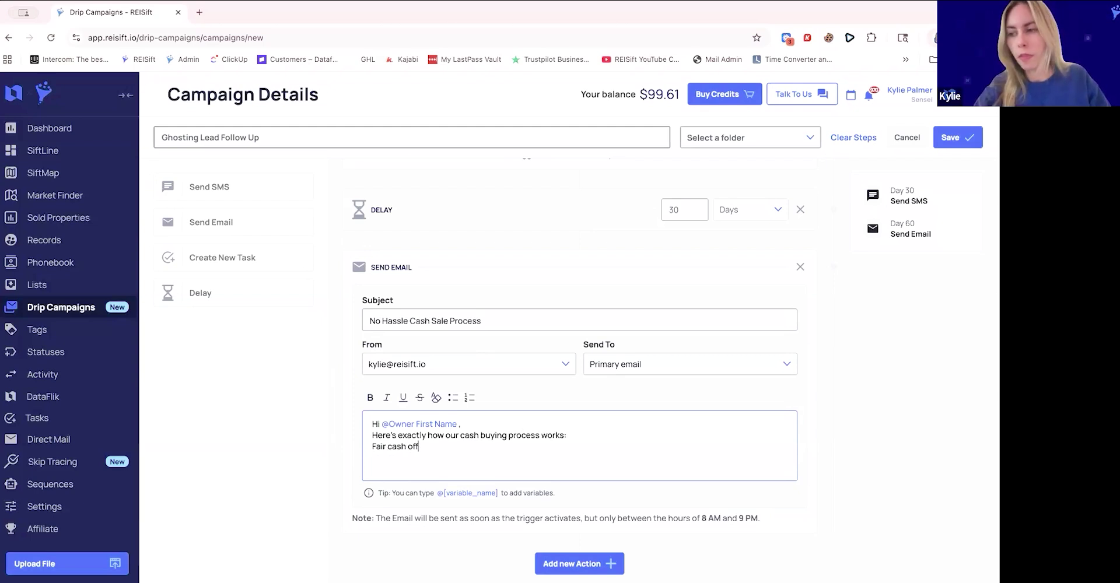
pyautogui.write('er within 24 hours')
pyautogui.press('Return')
pyautogui.write('No repairs needed')
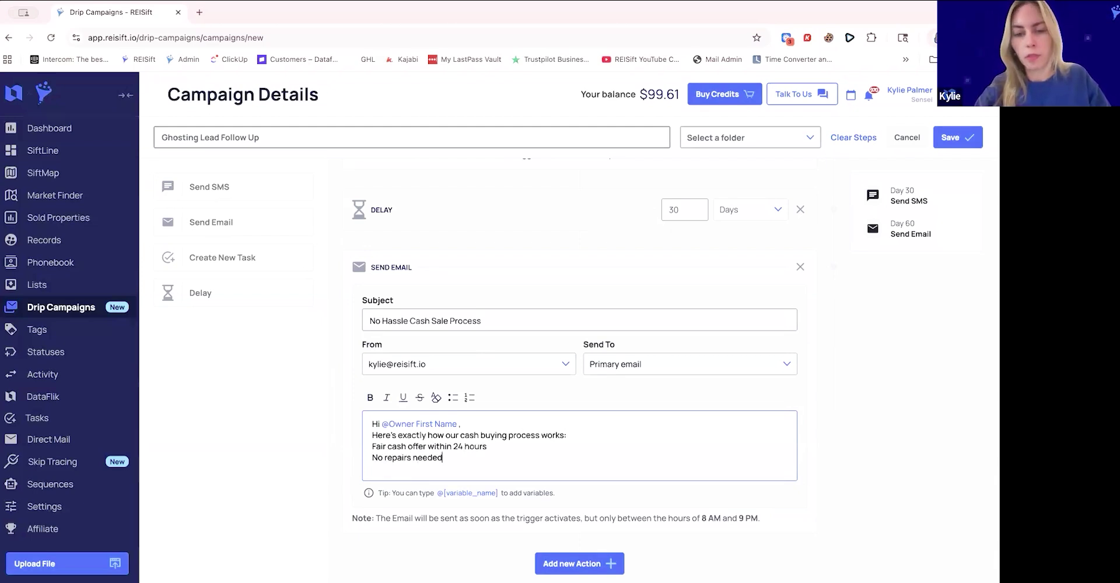
pyautogui.write(' - we buy as is.')
pyautogui.press('Return')
pyautogui.write('Close')
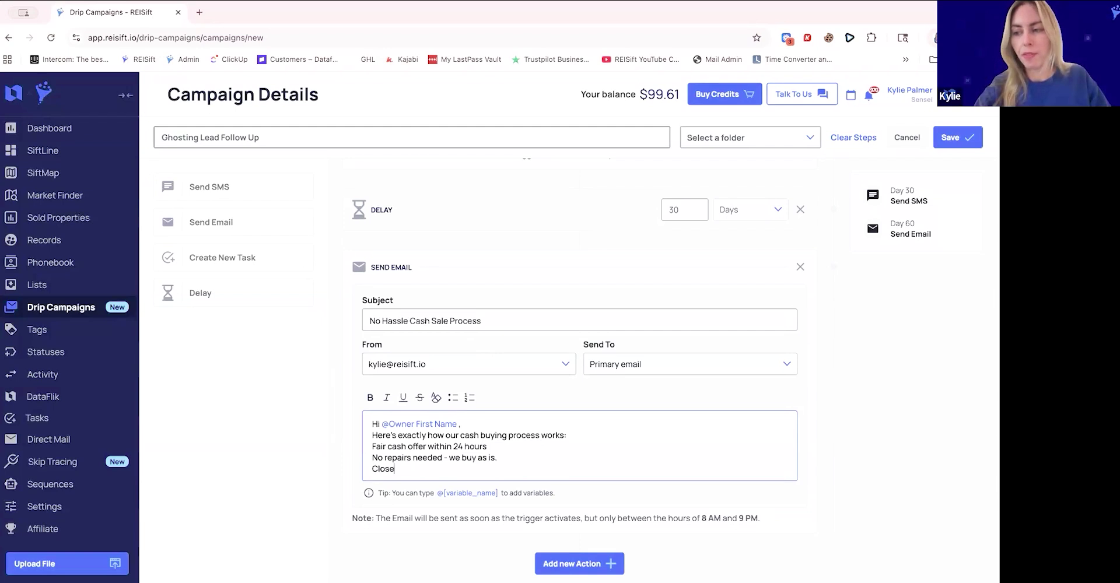
pyautogui.write(' in 7-14 days')
pyautogui.press('Return')
pyautogui.write('No realtor fees or commissions.')
# End the email, after a blank line, with "Questions? Just reply to this email.", "Best," and the User First Name variable
pyautogui.press('Return')
pyautogui.press('Return')
pyautogui.write('Questions? Just reply to this email.')
pyautogui.press('Return')
pyautogui.write('Best,')
pyautogui.press('Return')
pyautogui.write('@')
pyautogui.click(411, 315)
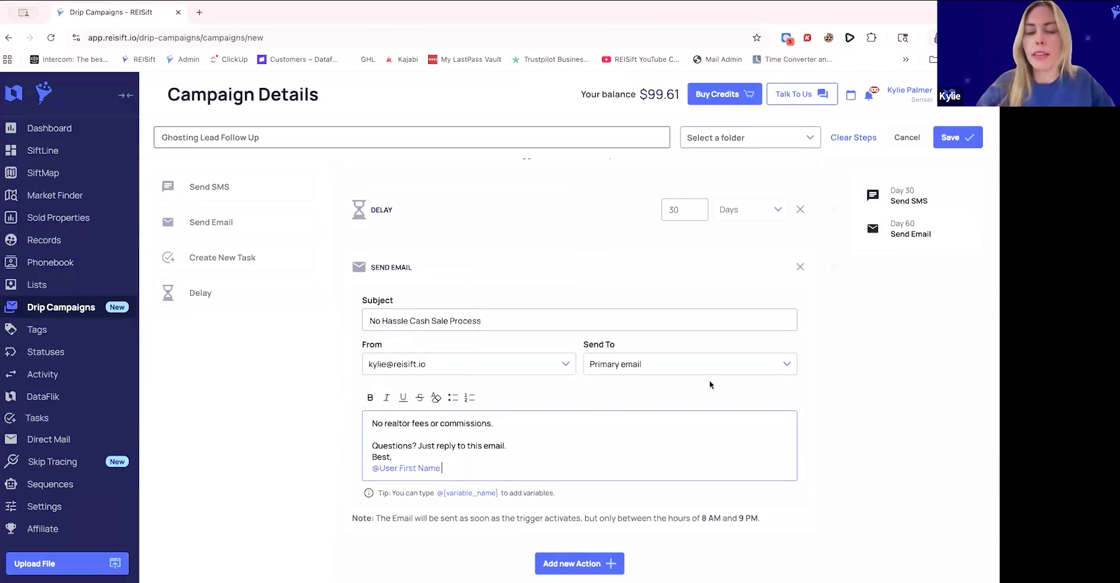
# Add a Delay action after the email and set it to 30 days
pyautogui.click(569, 564)
pyautogui.scroll(-1, 564, 478)
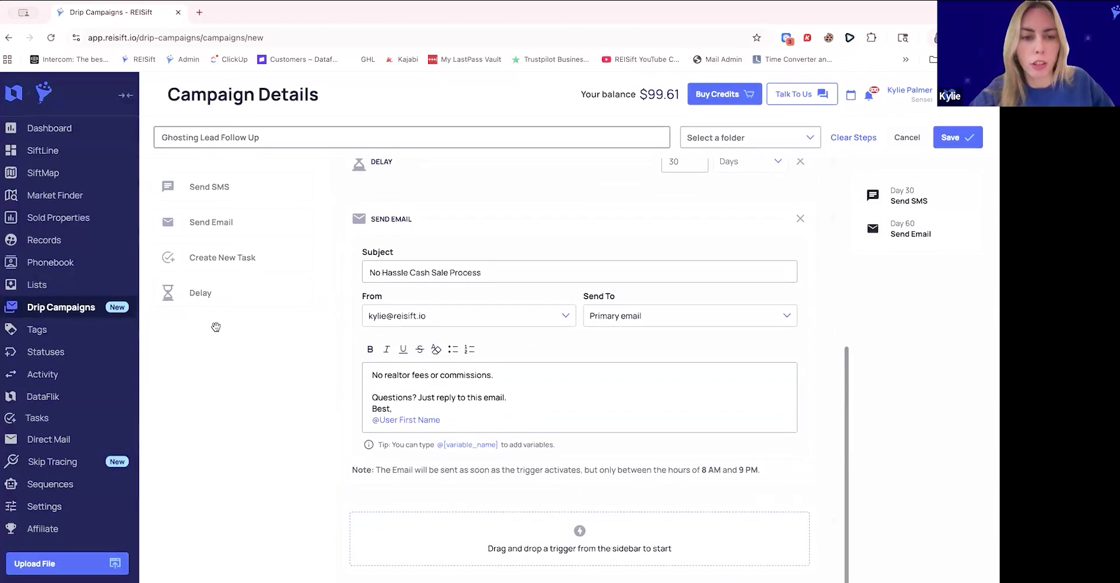
pyautogui.moveTo(202, 289); pyautogui.dragTo(455, 531)
pyautogui.click(672, 527)
pyautogui.write('30')
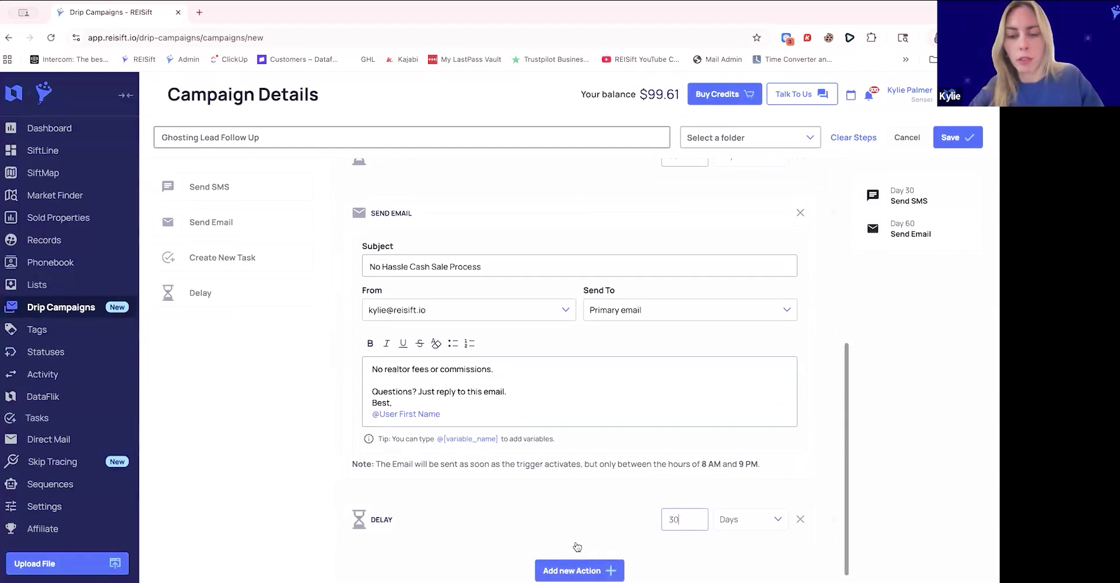
# Add a Create New Task action after the delay that follows the email
pyautogui.scroll(-1, 576, 547)
pyautogui.click(577, 547)
pyautogui.scroll(-1, 449, 507)
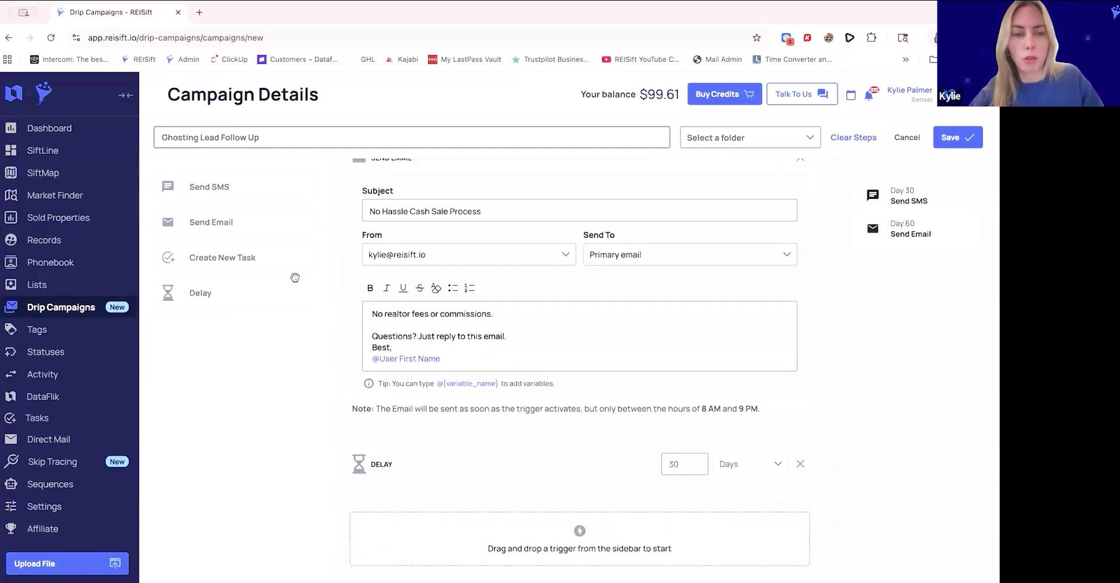
pyautogui.moveTo(245, 257); pyautogui.dragTo(452, 544)
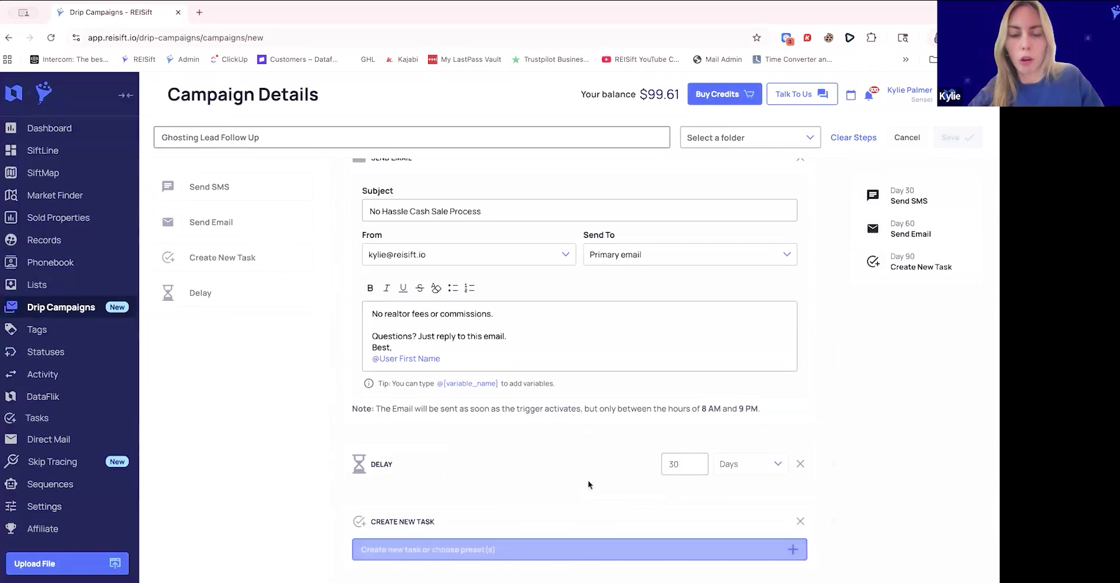
# Fill the task action with the "Call/ Review Ghosting Lead" preset and save the drip campaign
pyautogui.click(513, 510)
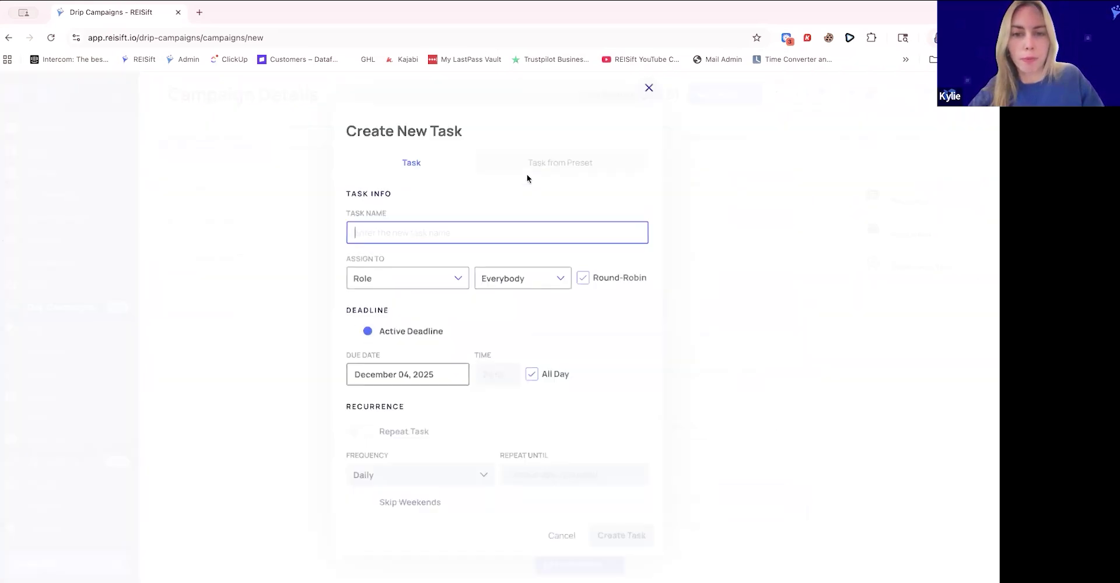
pyautogui.click(530, 163)
pyautogui.scroll(-3, 367, 280)
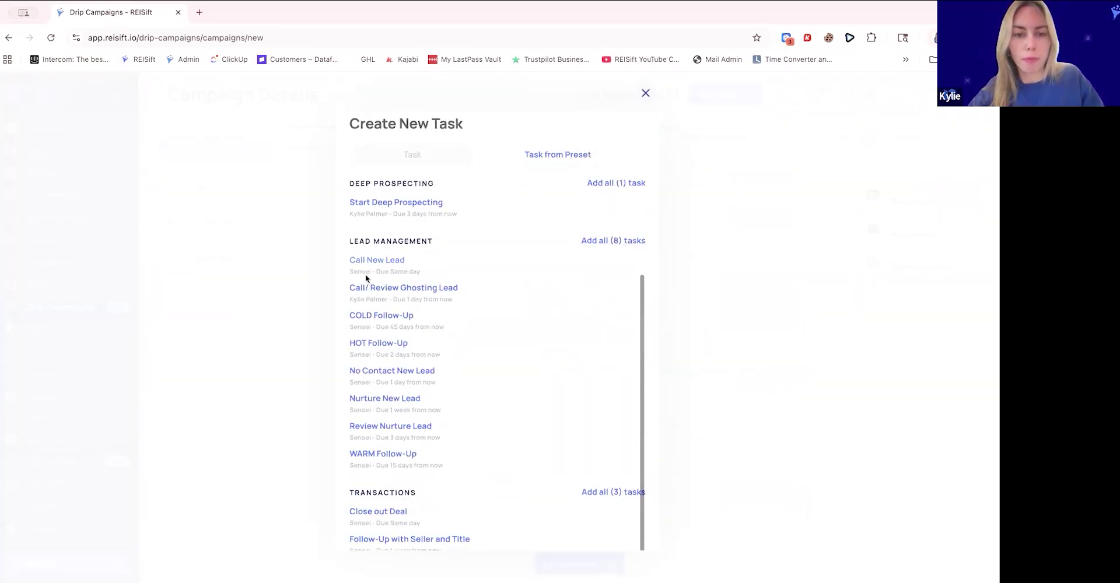
pyautogui.click(437, 267)
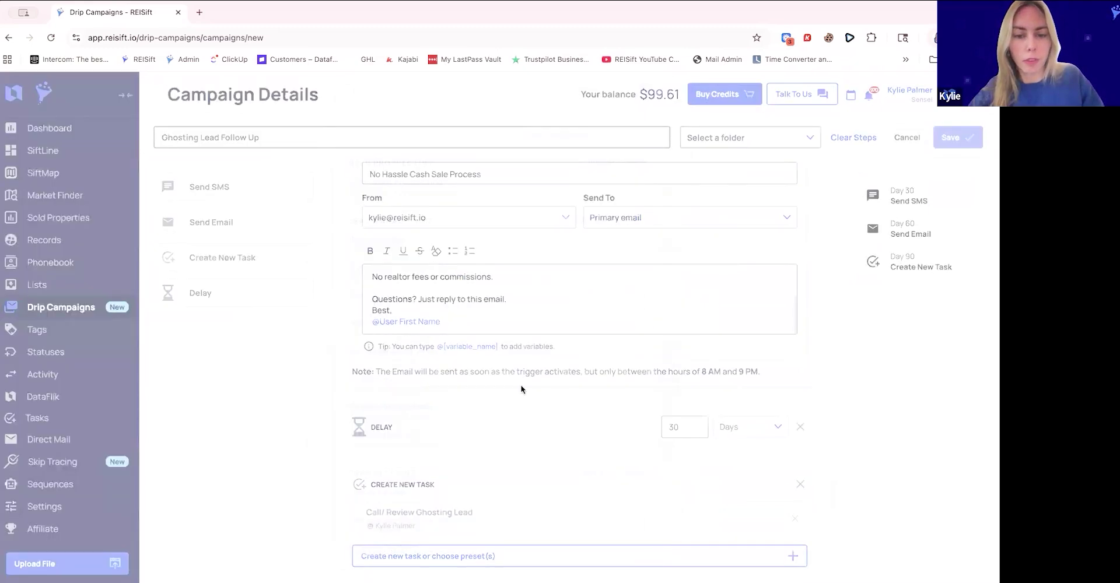
pyautogui.scroll(-2, 739, 463)
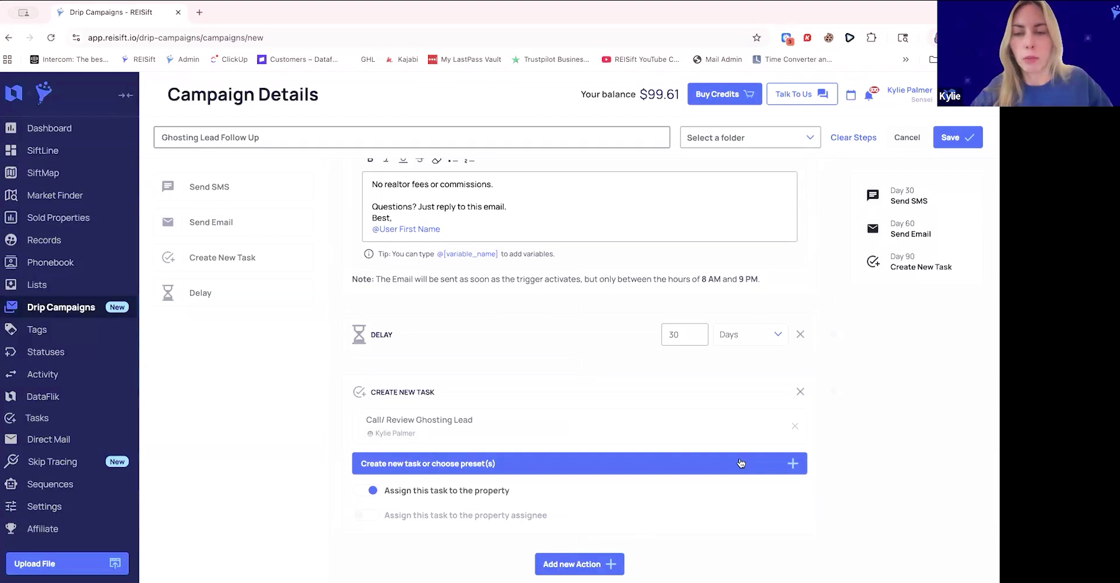
pyautogui.click(944, 142)
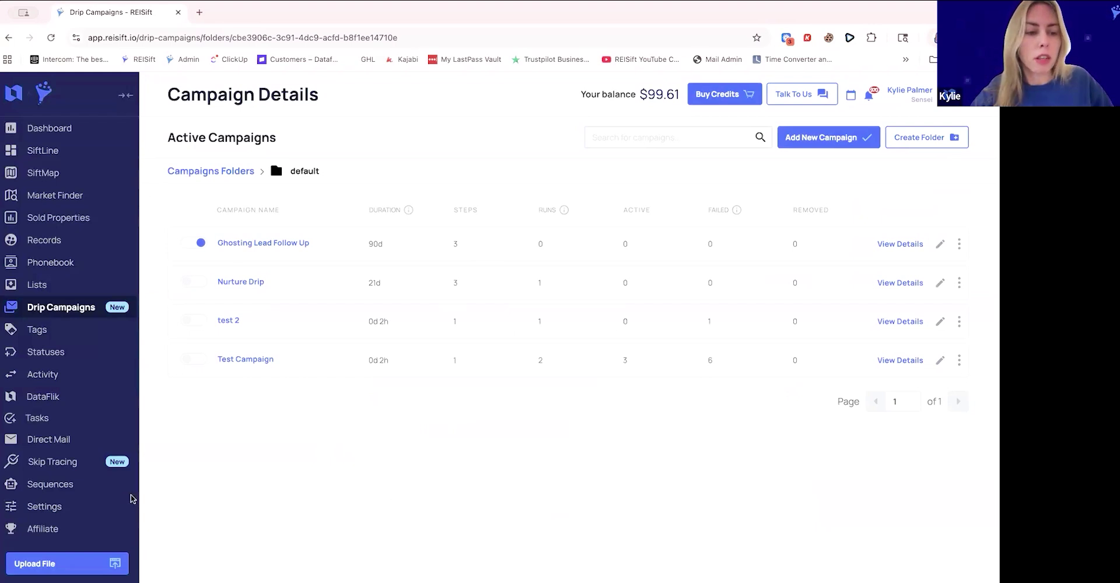
# Open the "[CLEAR] Ghosting" sequence from the Lead Management sequences folder for editing
pyautogui.click(107, 493)
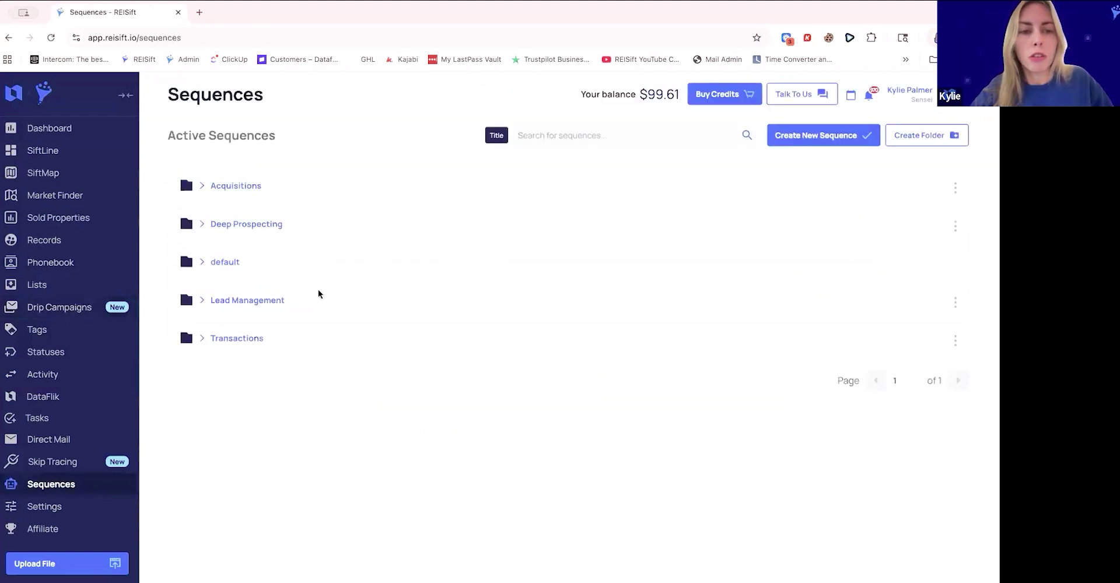
pyautogui.click(238, 303)
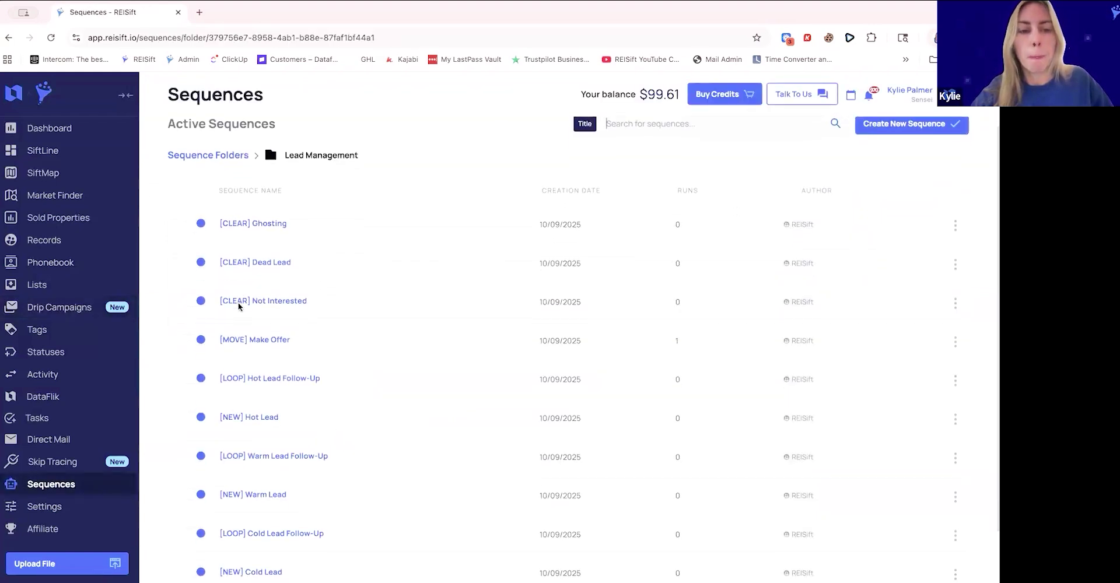
pyautogui.scroll(-2, 238, 305)
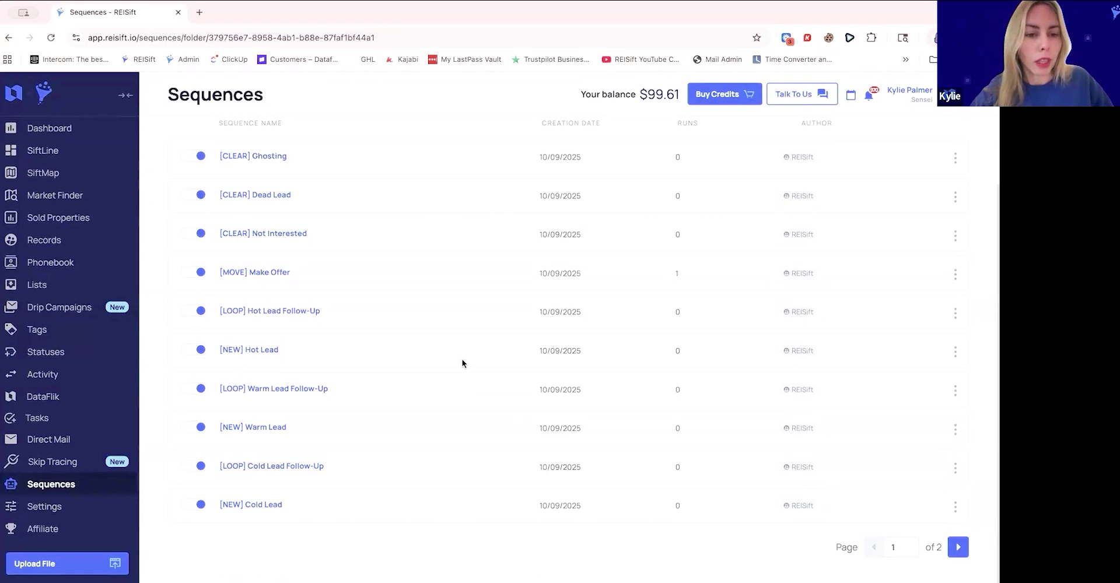
pyautogui.scroll(1, 461, 358)
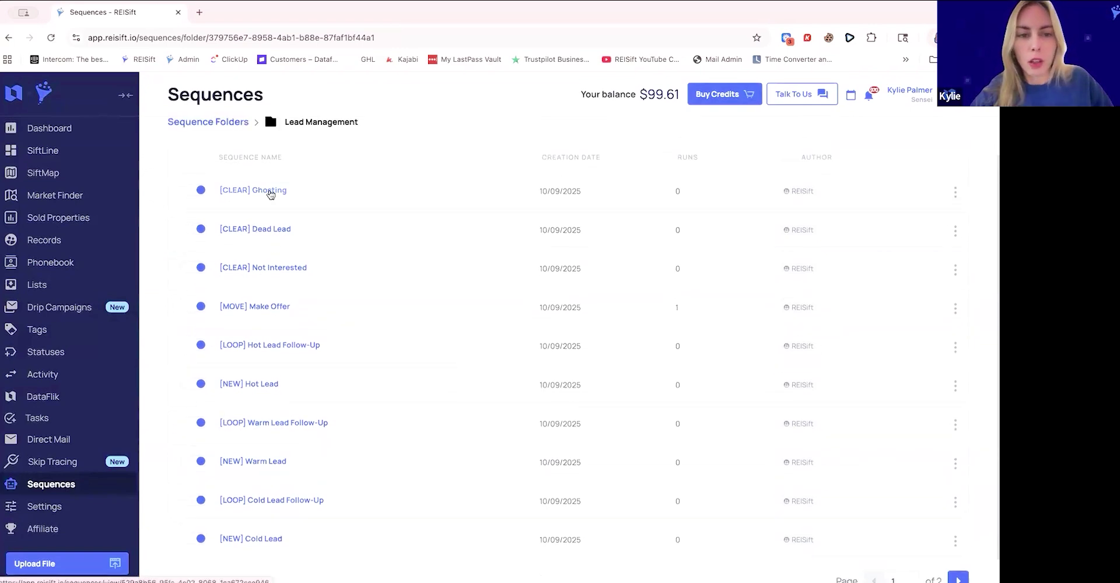
pyautogui.click(271, 194)
pyautogui.scroll(-1, 528, 328)
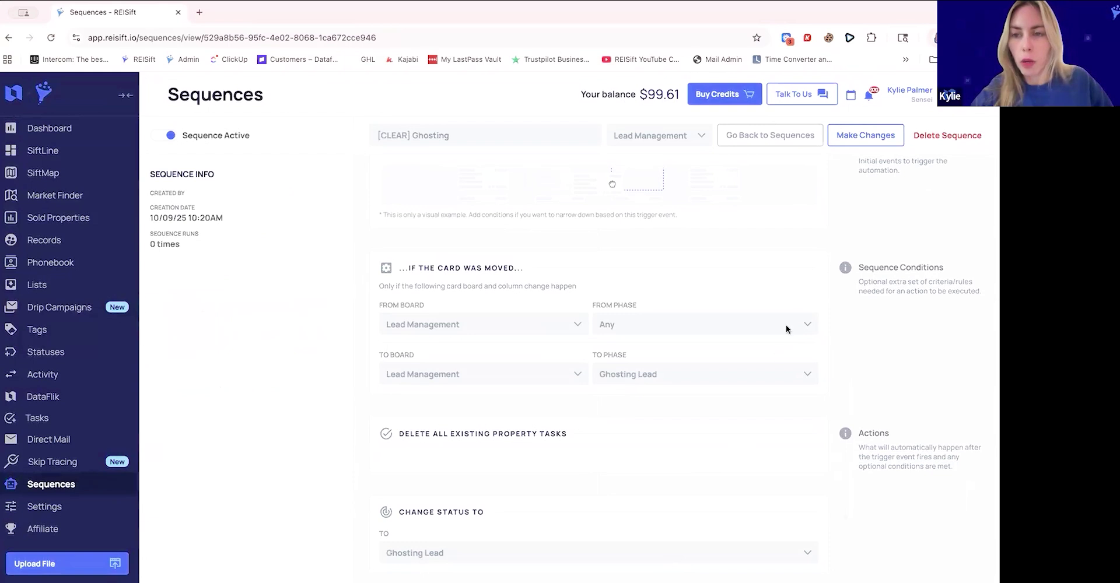
pyautogui.click(865, 134)
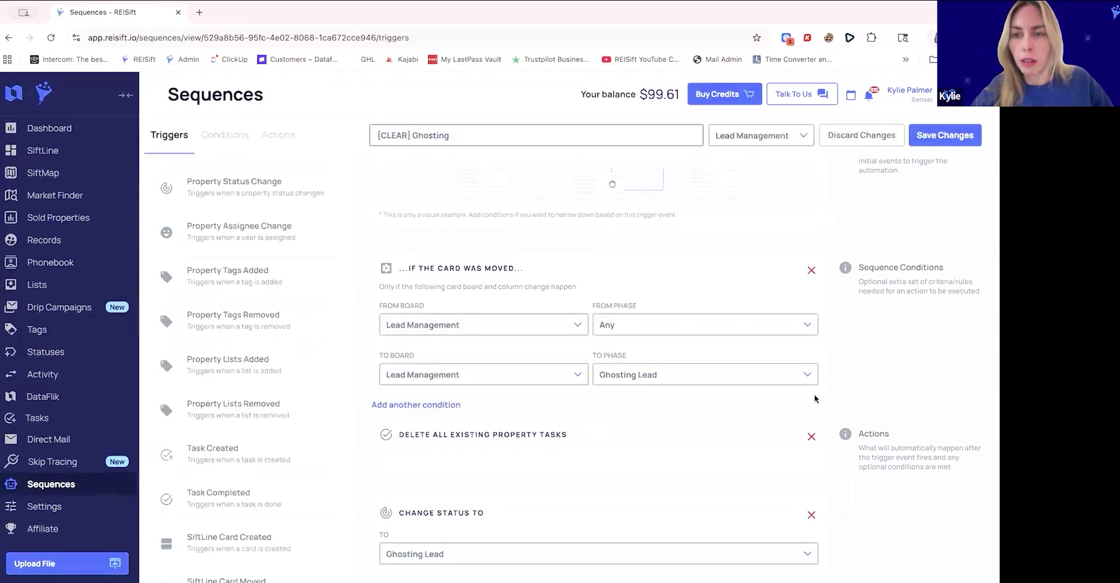
# Add a Run Drip Campaign action after the status change and select the "Ghosting Lead Follow Up" campaign
pyautogui.scroll(-4, 758, 396)
pyautogui.click(601, 389)
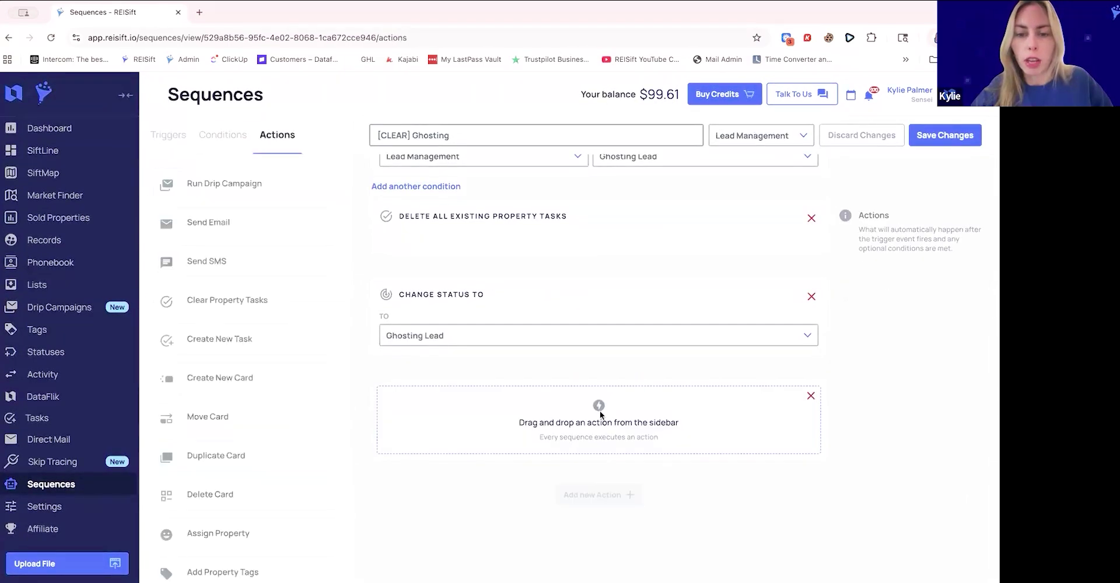
pyautogui.scroll(-3, 255, 438)
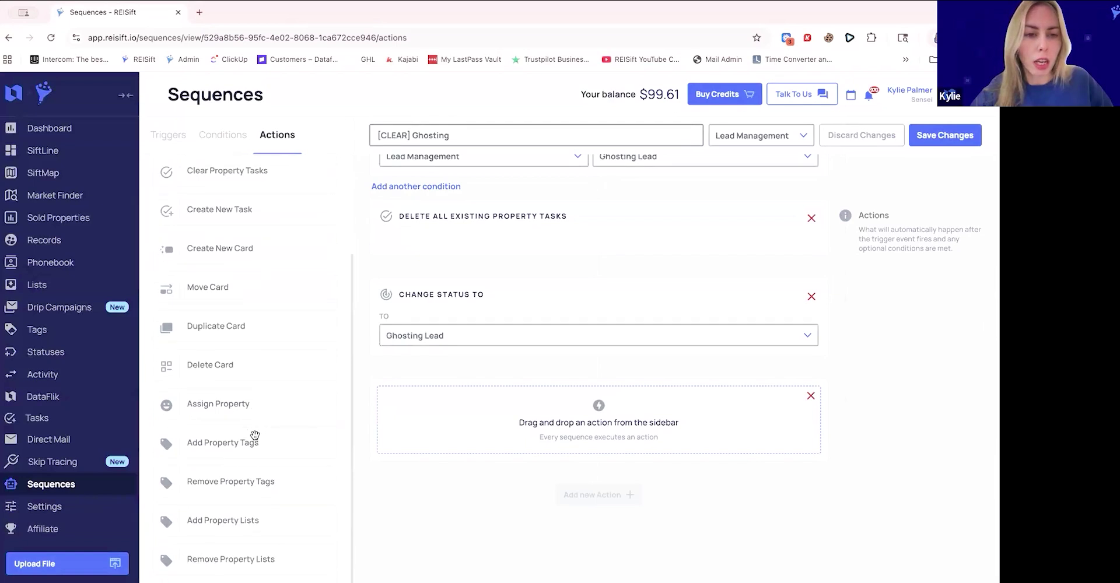
pyautogui.scroll(3, 254, 435)
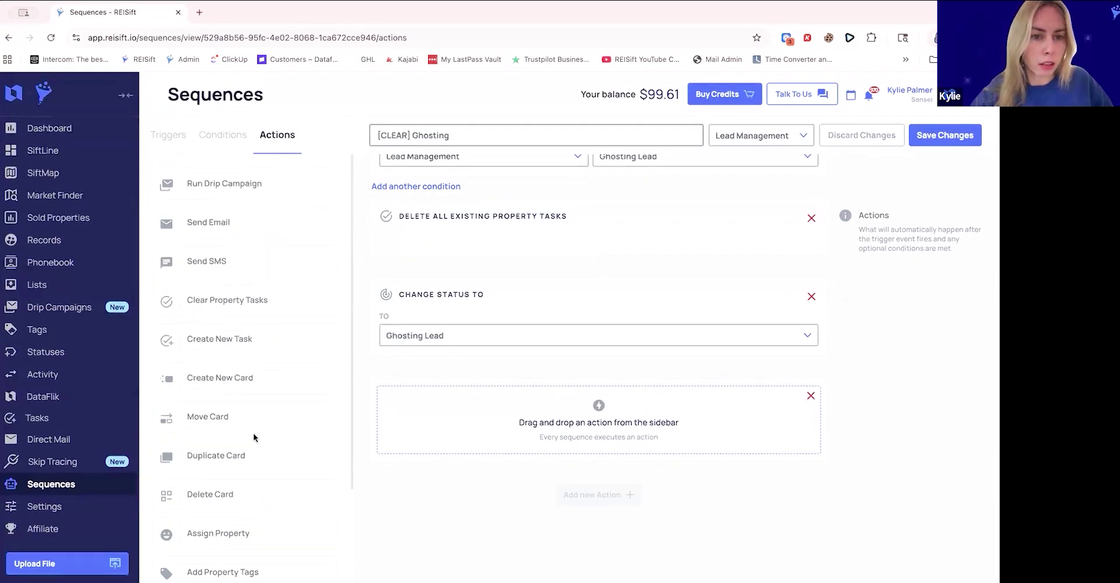
pyautogui.moveTo(216, 193); pyautogui.dragTo(501, 424)
pyautogui.click(501, 424)
pyautogui.click(431, 450)
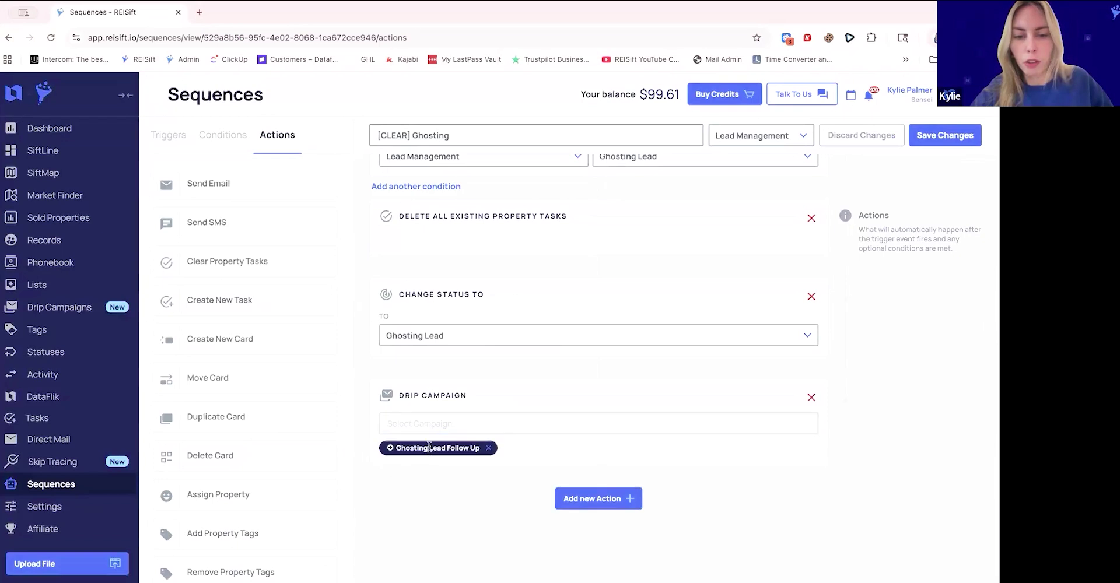
pyautogui.scroll(5, 530, 447)
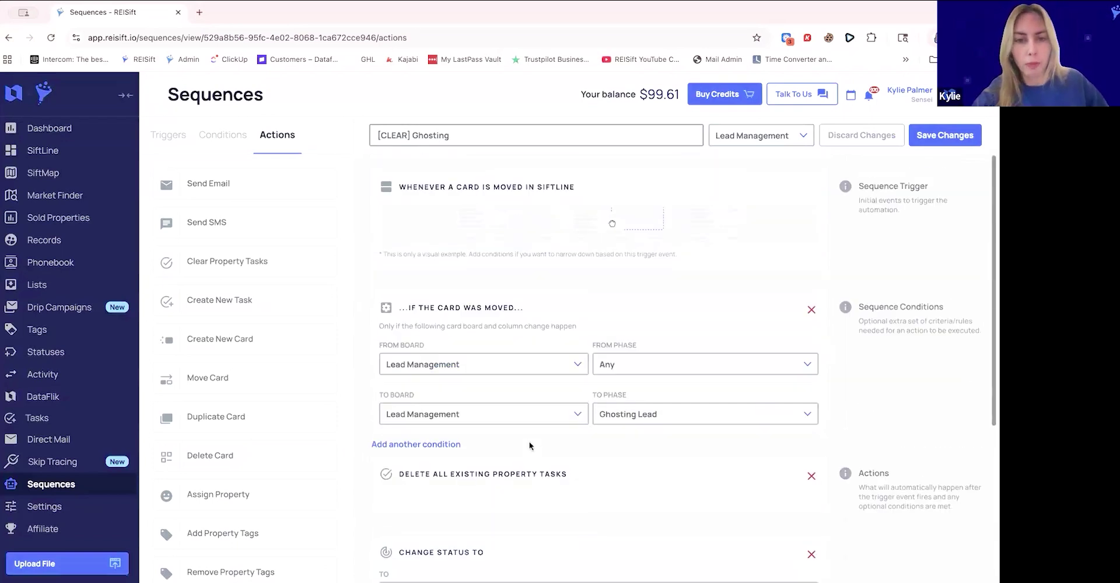
pyautogui.scroll(-2, 530, 442)
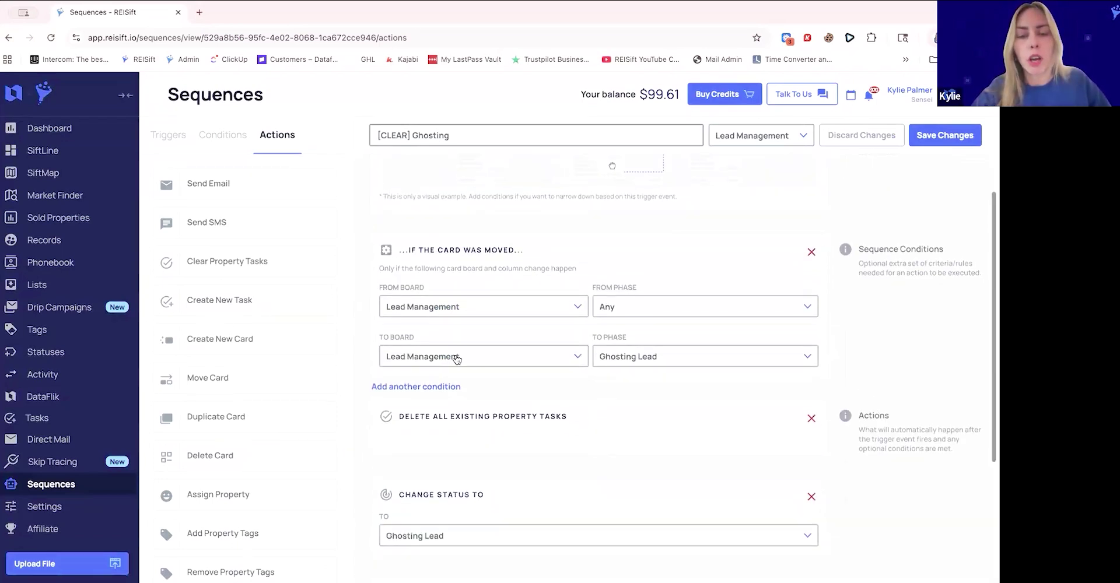
# Review the conditions and actions of the "[CLEAR] Ghosting" sequence and save its changes
pyautogui.scroll(-1, 560, 292)
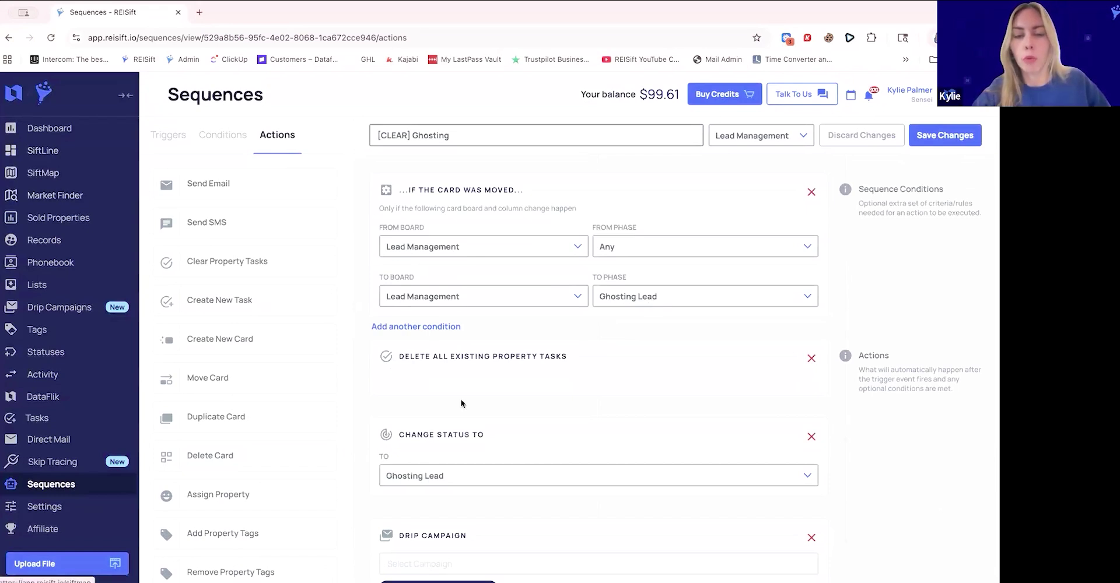
pyautogui.scroll(-2, 460, 399)
pyautogui.scroll(-1, 461, 399)
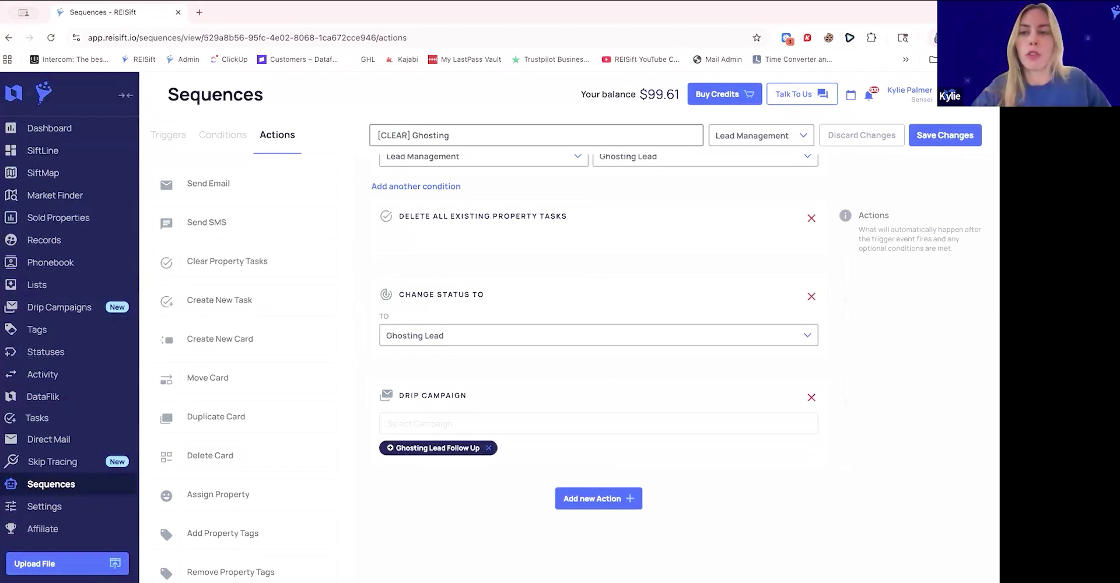
pyautogui.click(950, 138)
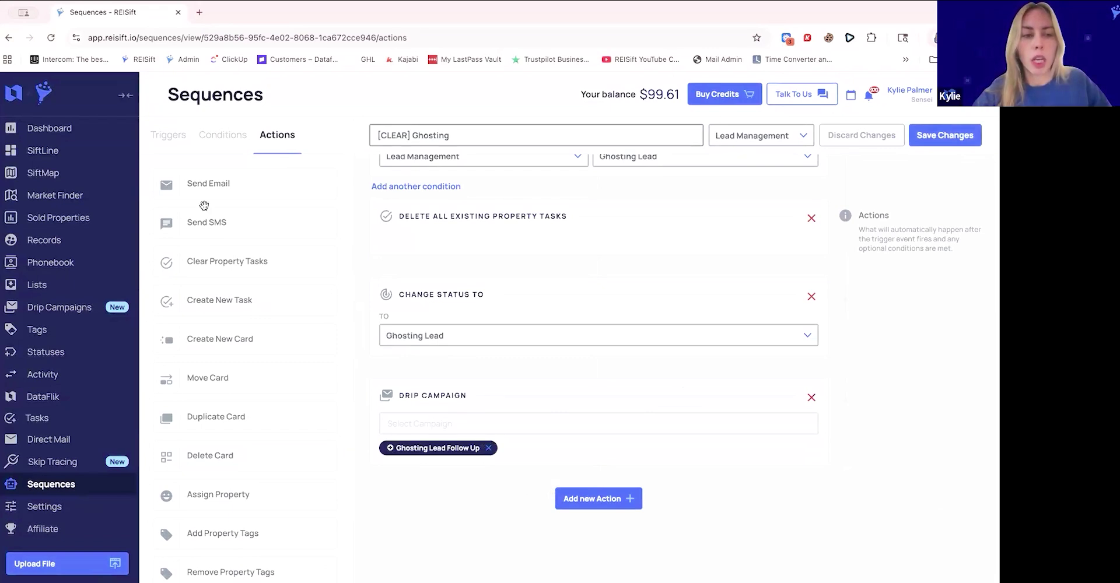
# Select property records in bulk on the Records page and send them to the "Ghosting Lead Follow Up" drip campaign
pyautogui.click(56, 240)
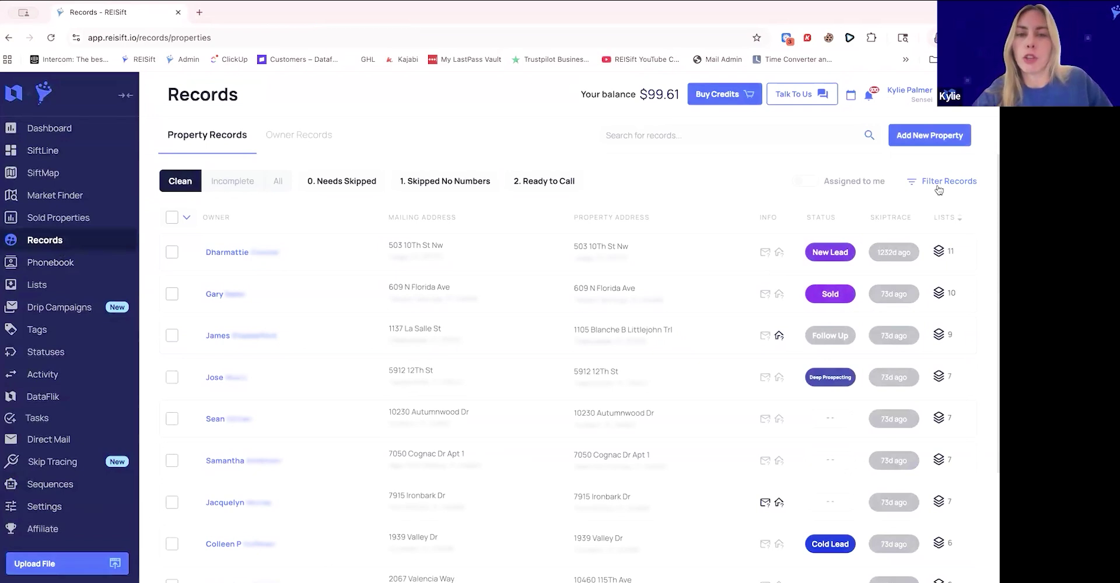
pyautogui.click(186, 216)
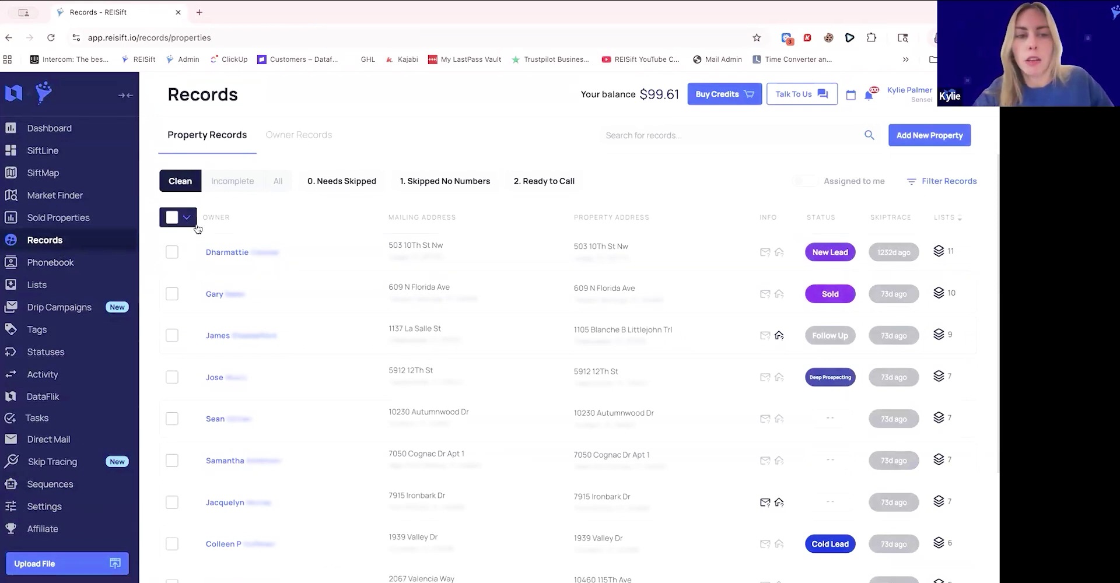
pyautogui.click(205, 260)
pyautogui.click(431, 181)
pyautogui.click(460, 286)
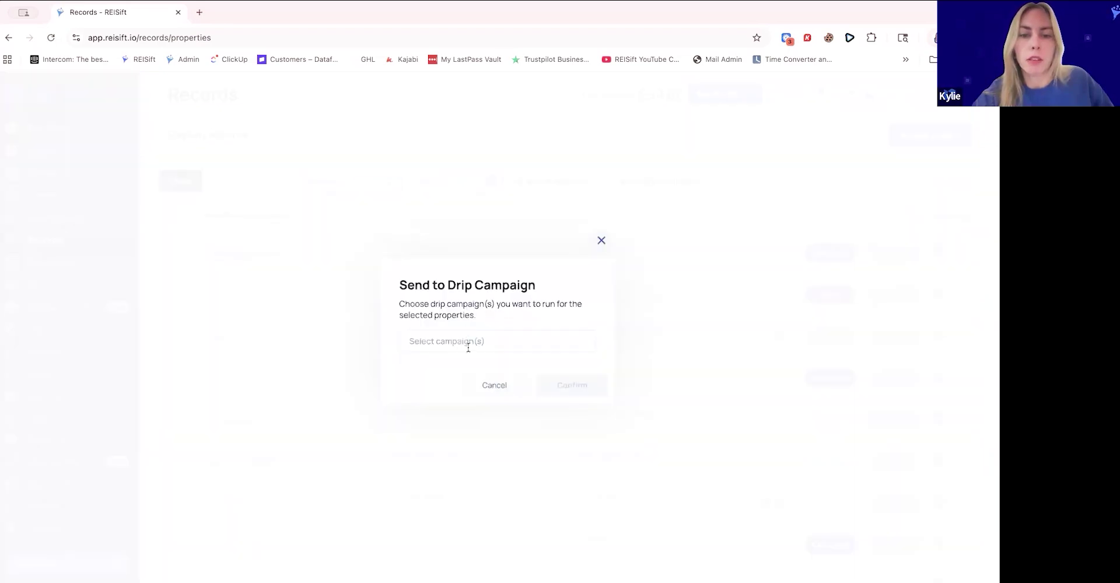
pyautogui.click(467, 341)
pyautogui.click(473, 368)
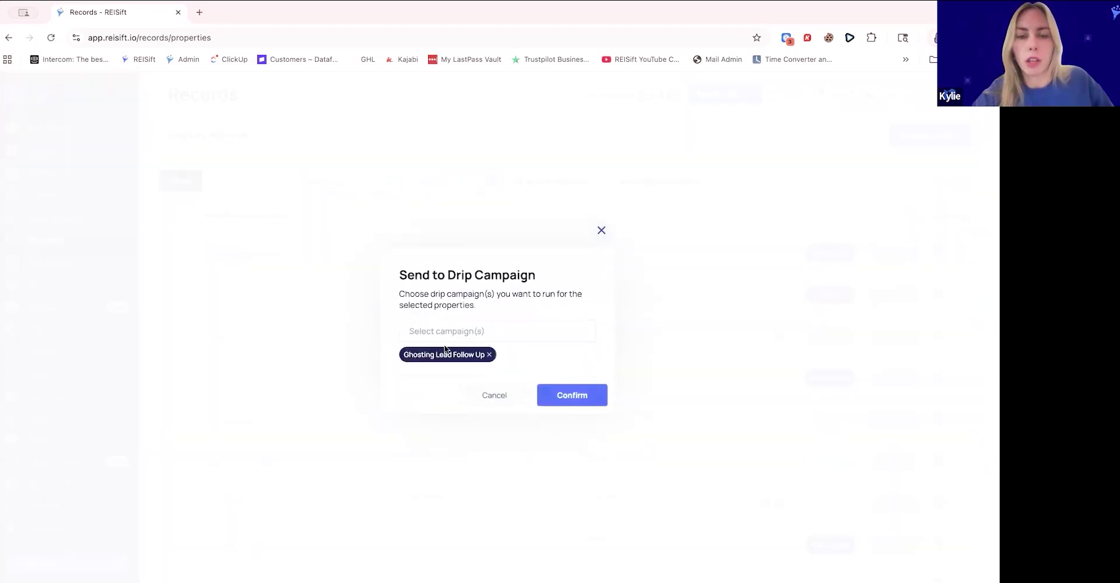
pyautogui.click(573, 390)
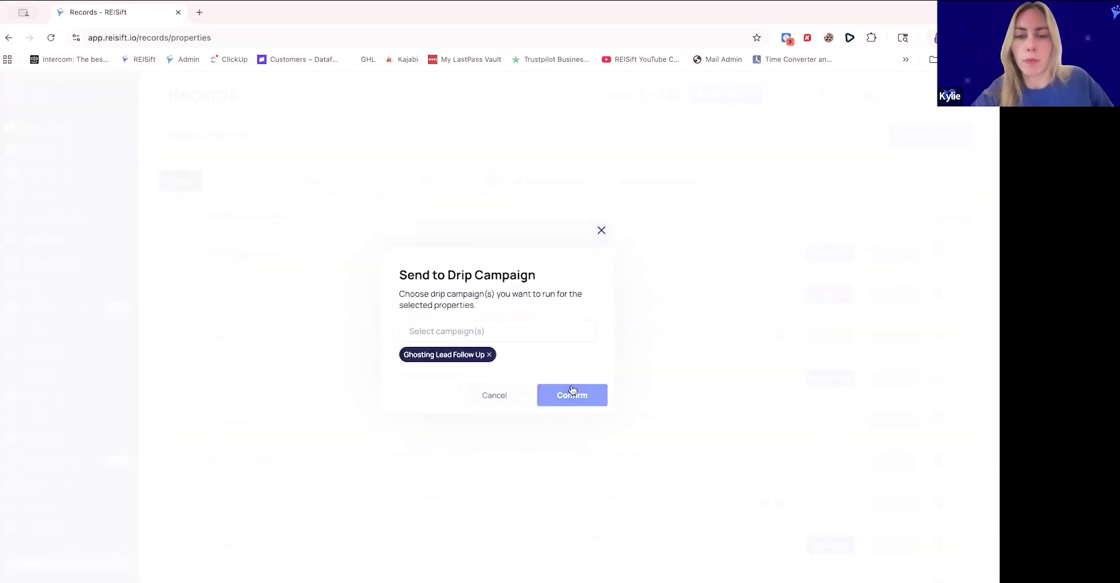